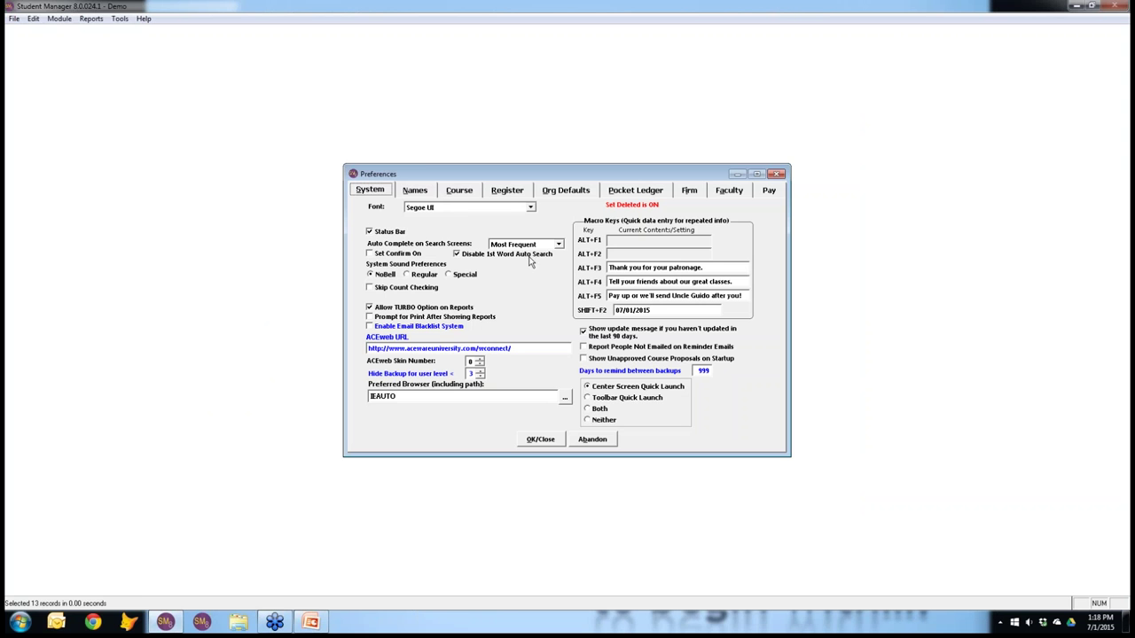
Step: Re-enable first-word auto search, then look up active courses matching 'art'
click(469, 257)
click(540, 440)
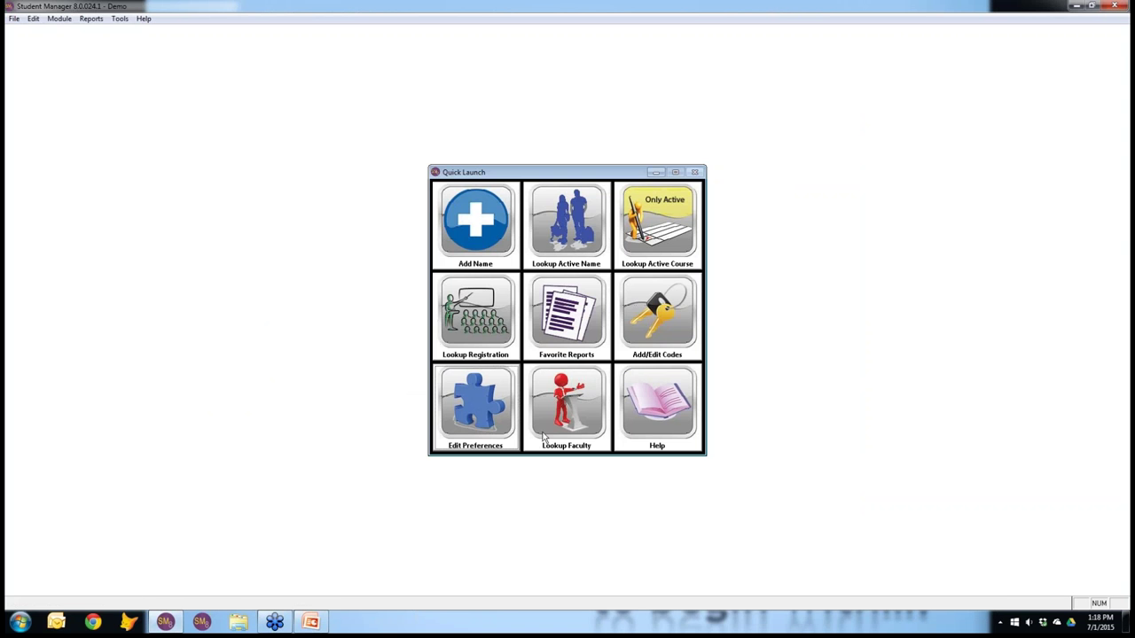
click(646, 222)
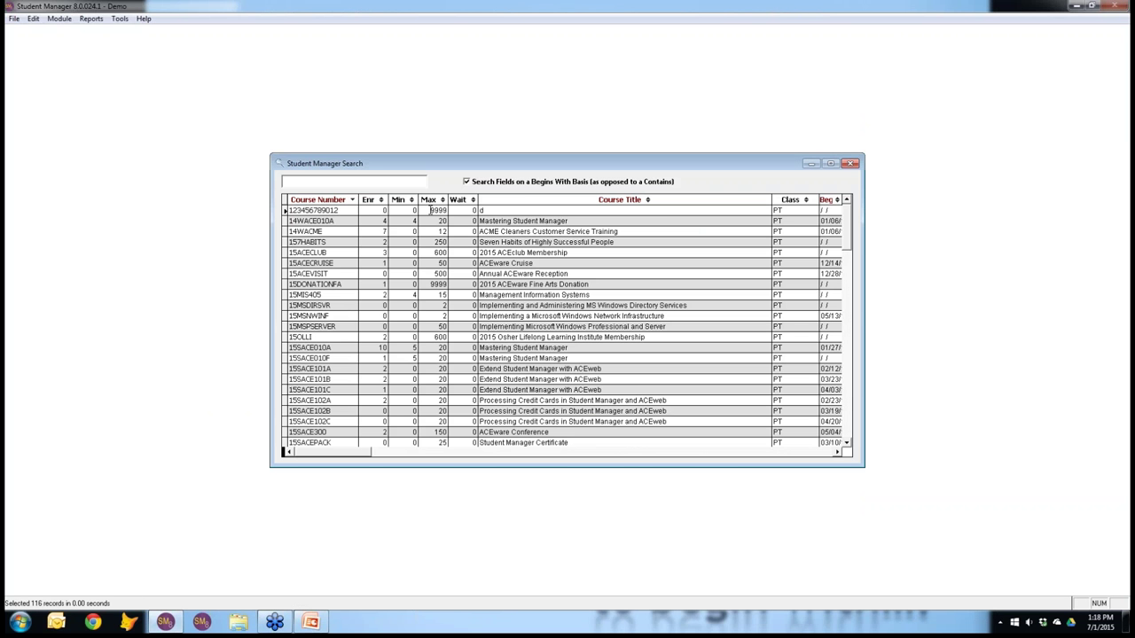
text(art)
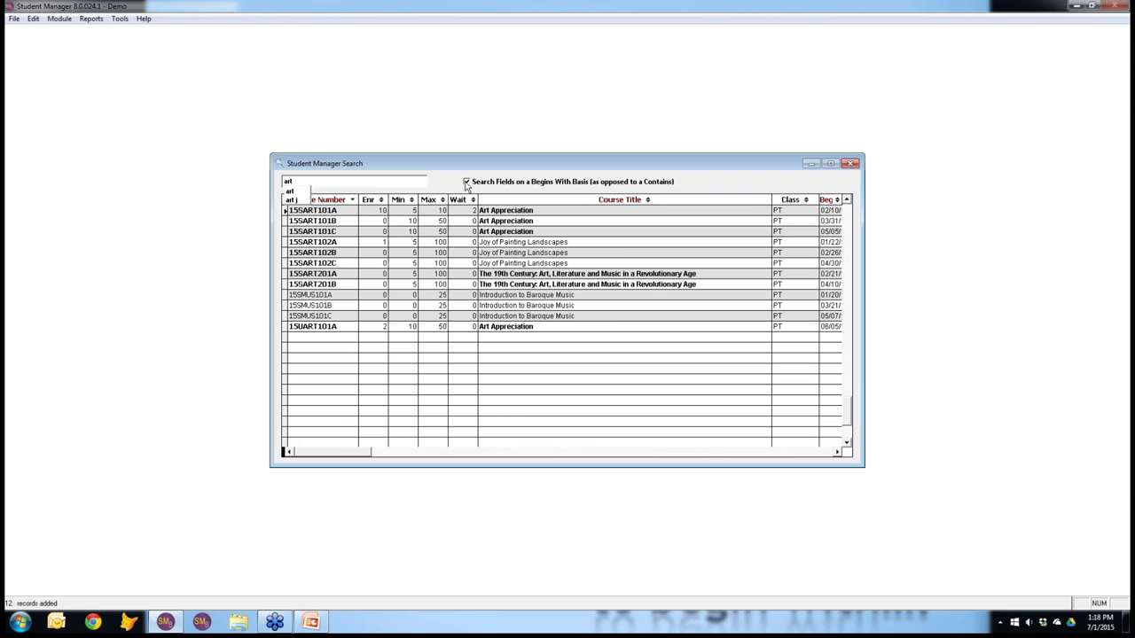
Step: Switch the course search from a begins-with basis to a contains basis
click(466, 182)
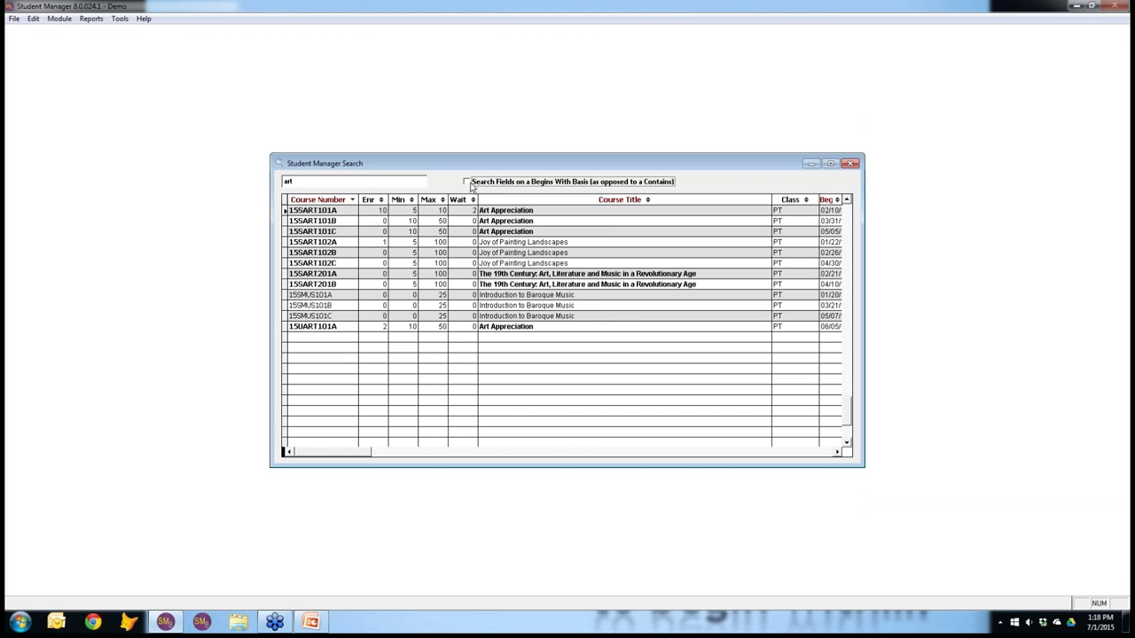
click(467, 183)
click(468, 184)
Step: Retype the last letter of 'art' so the search refilters on the contains basis
click(331, 184)
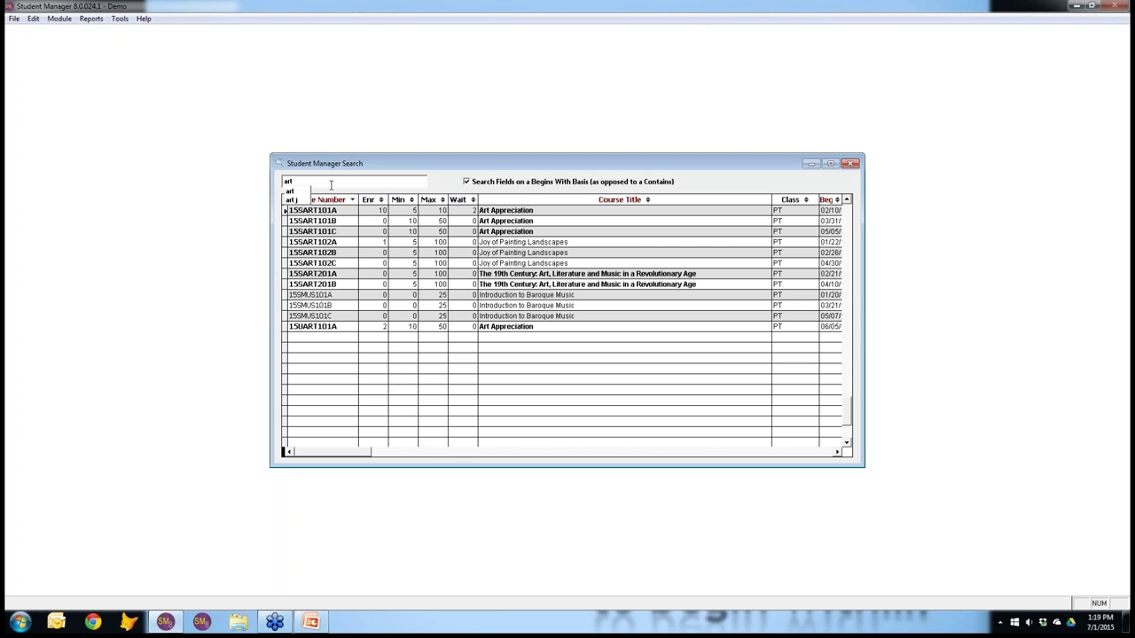
key(BackSpace)
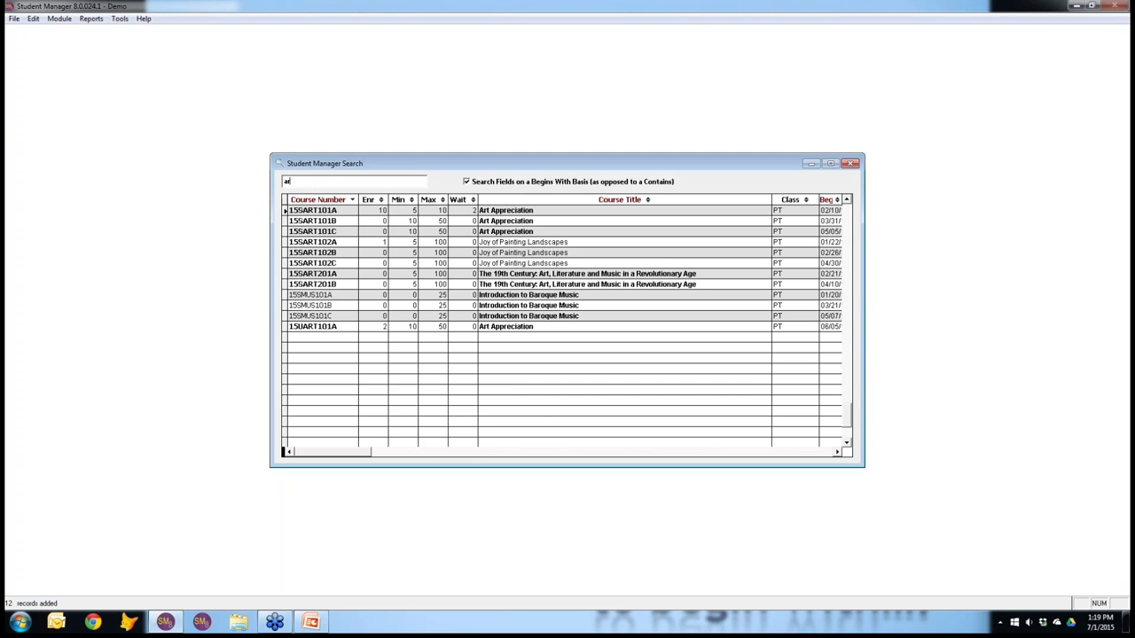
text(t)
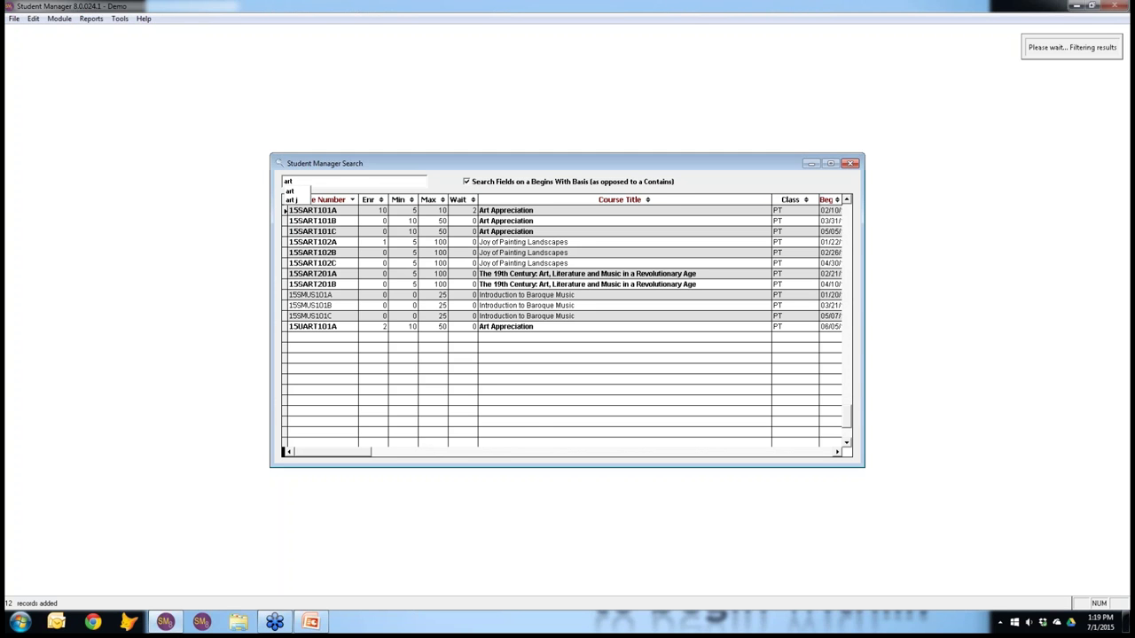
key(BackSpace)
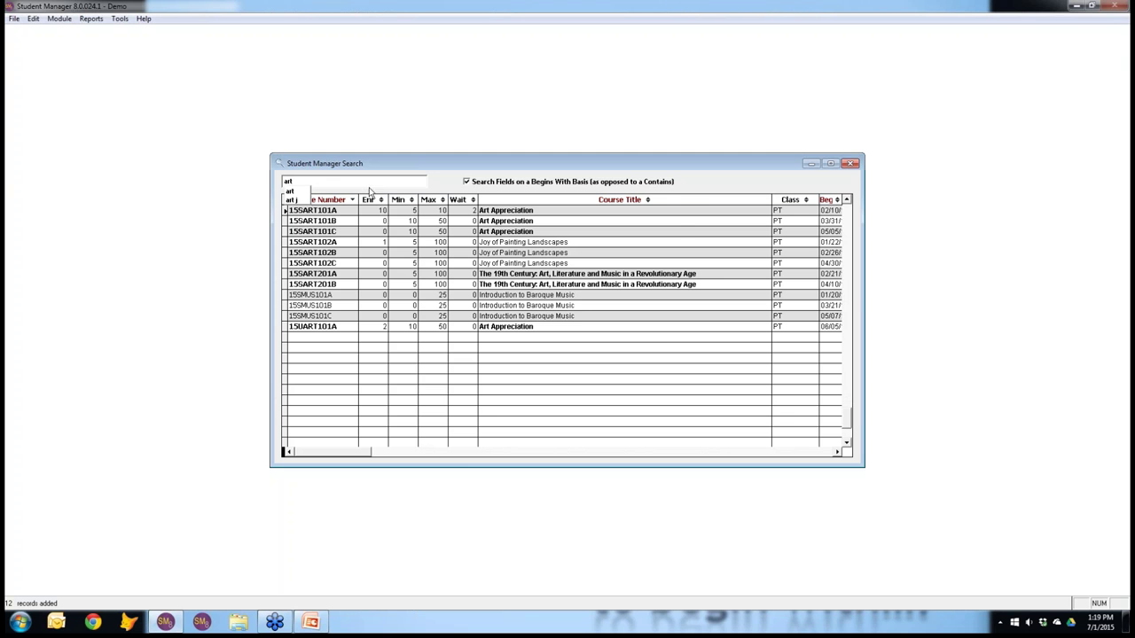
text(t)
click(467, 182)
click(345, 182)
key(BackSpace)
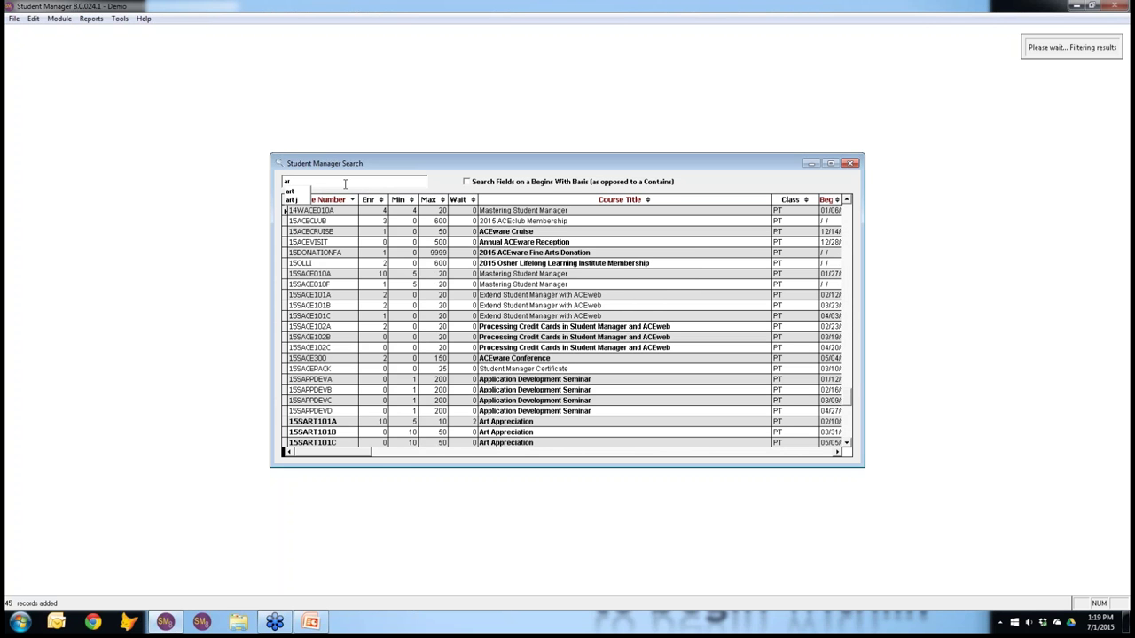
Step: Retype the final 't' so 'art' lists 16 contains matches, then switch to the slides
text(t)
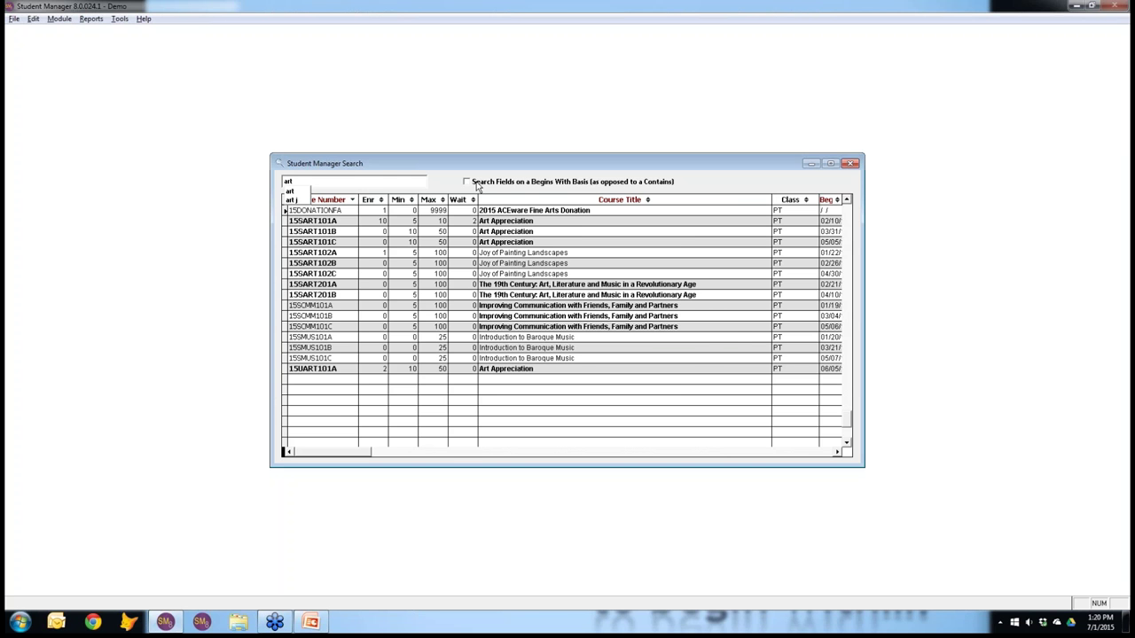
key(alt+Tab)
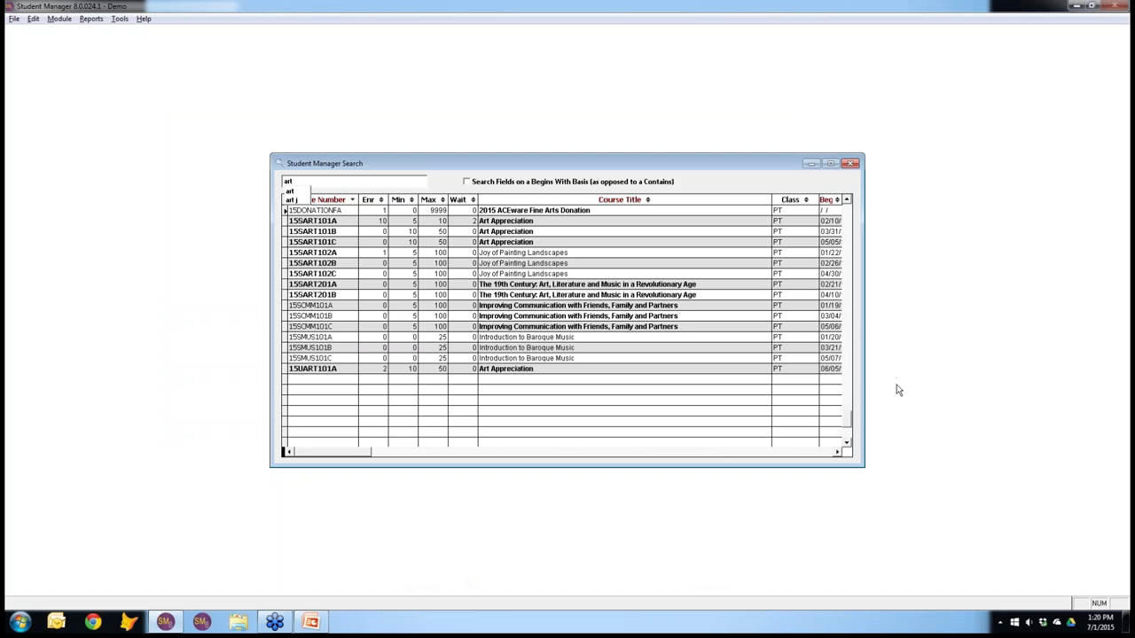
Step: Enlarge the course search window, reopen it with Find, maximize it, then close it
drag(865, 467, 1037, 578)
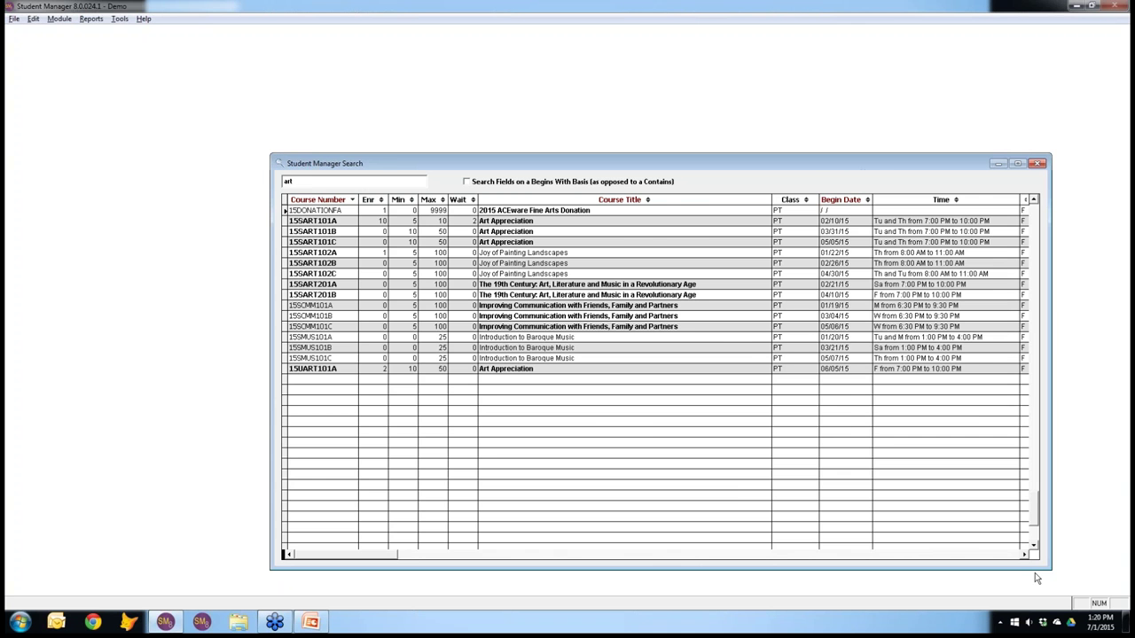
click(1038, 163)
click(817, 451)
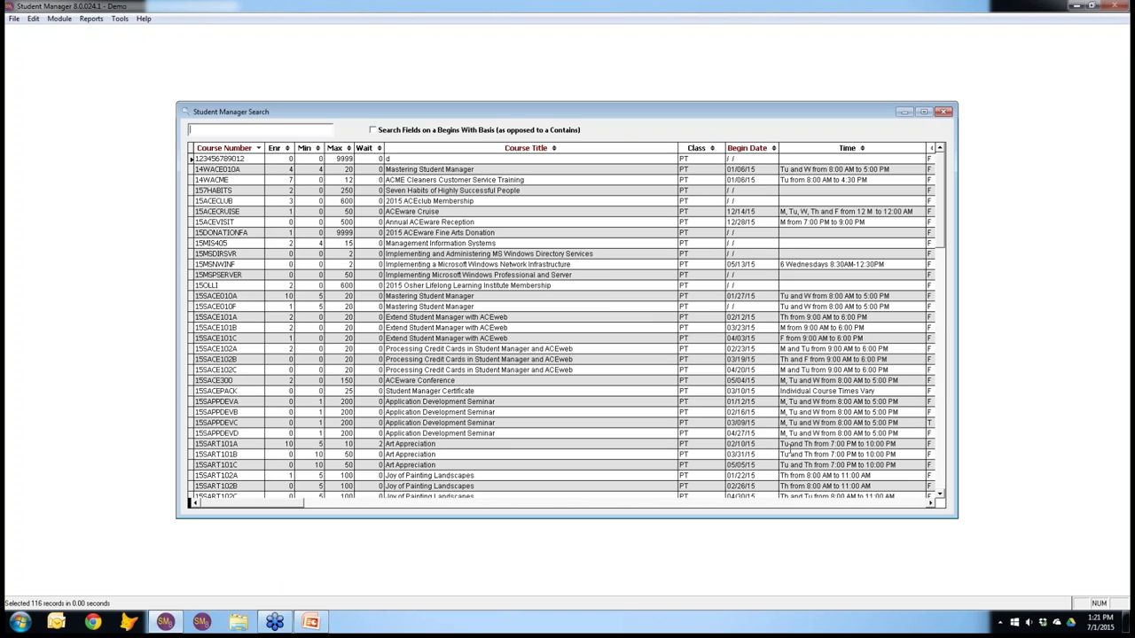
click(923, 112)
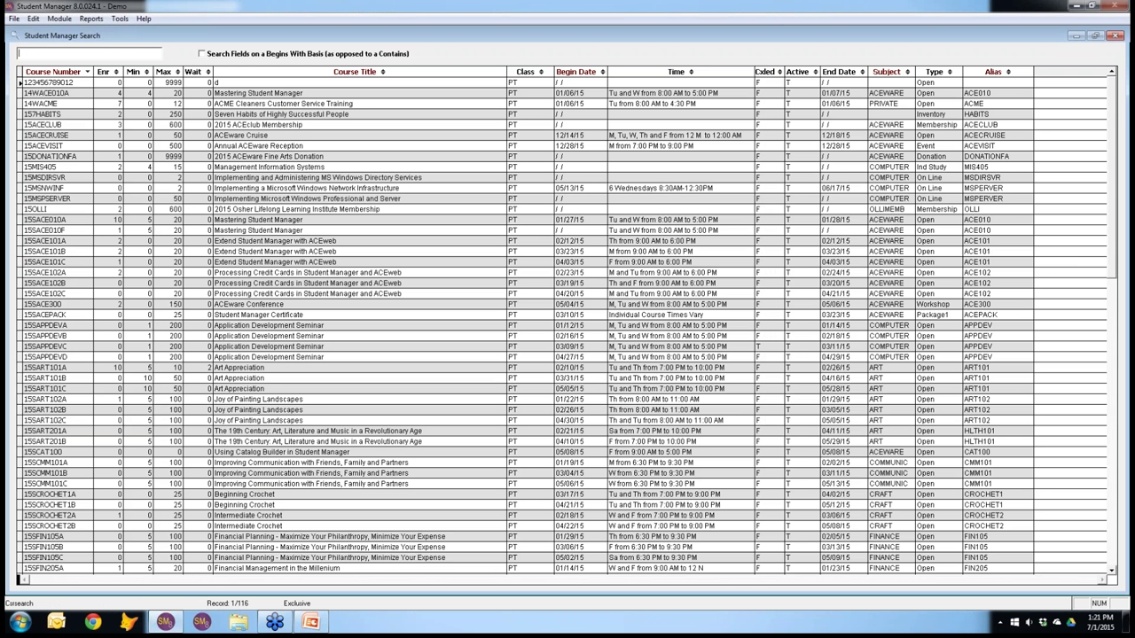
click(1115, 37)
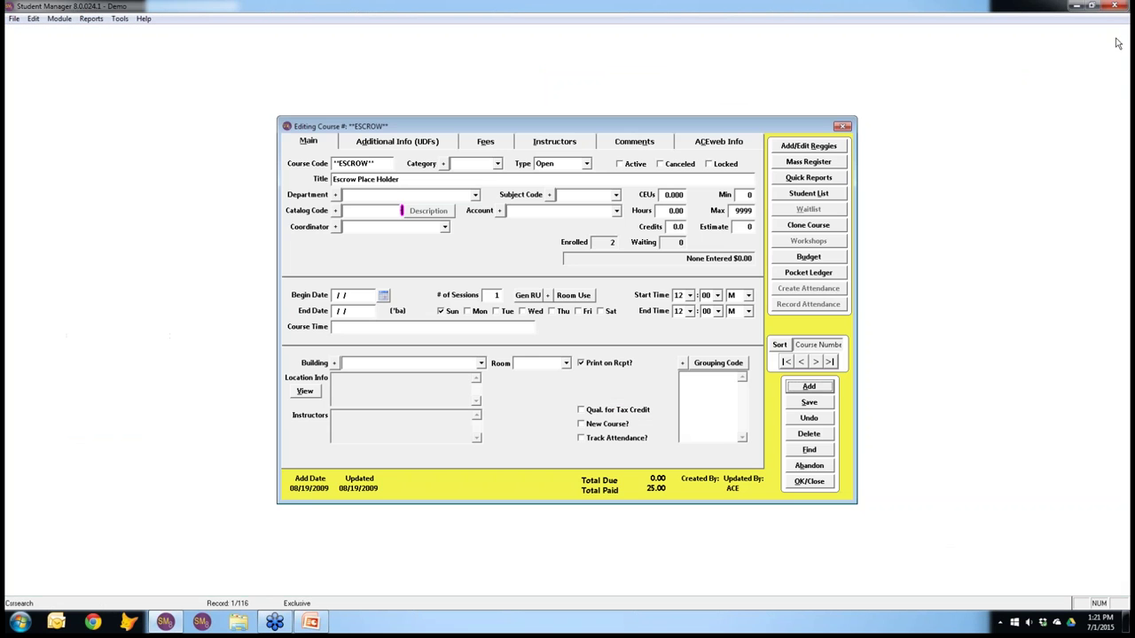
Step: Shorten the course search window, then make it narrower, reopening it between sizes
click(808, 450)
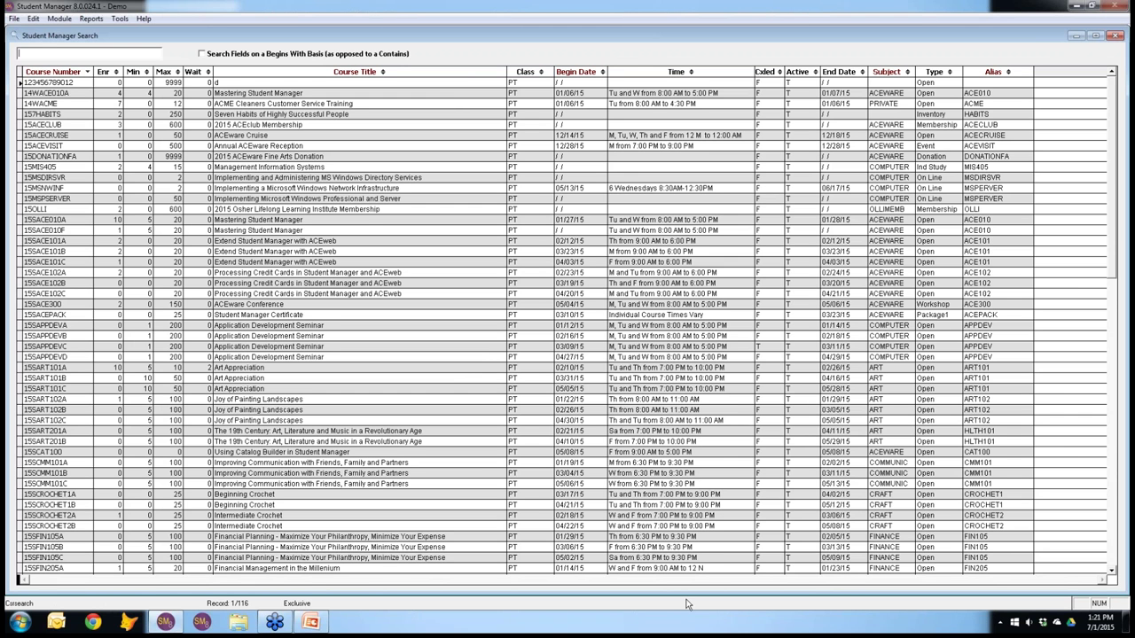
drag(682, 581, 679, 266)
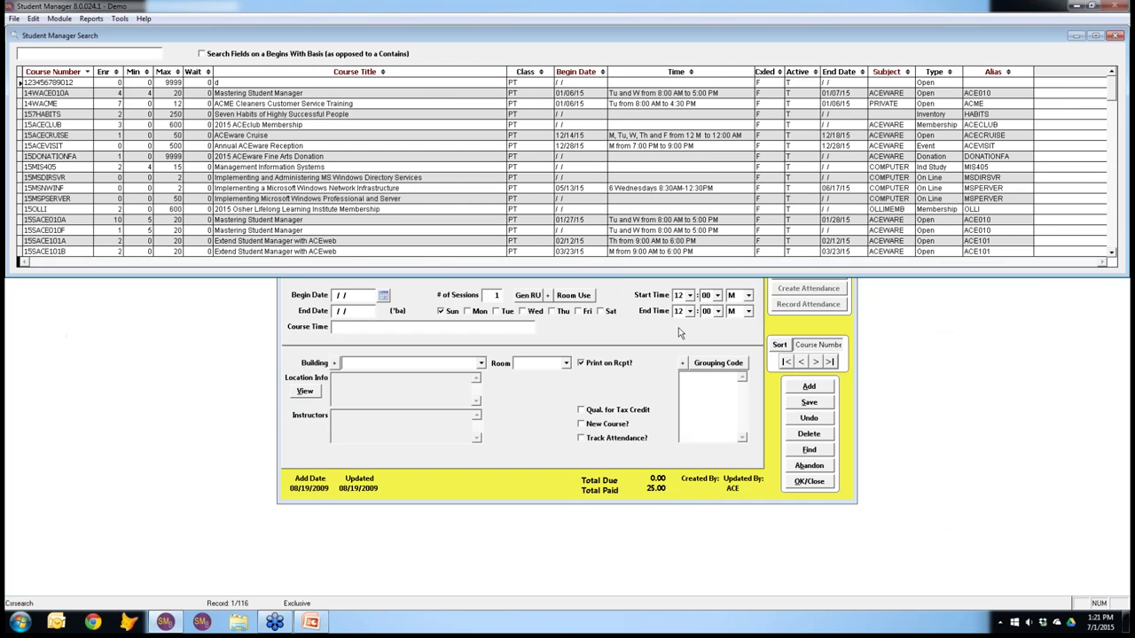
click(1117, 35)
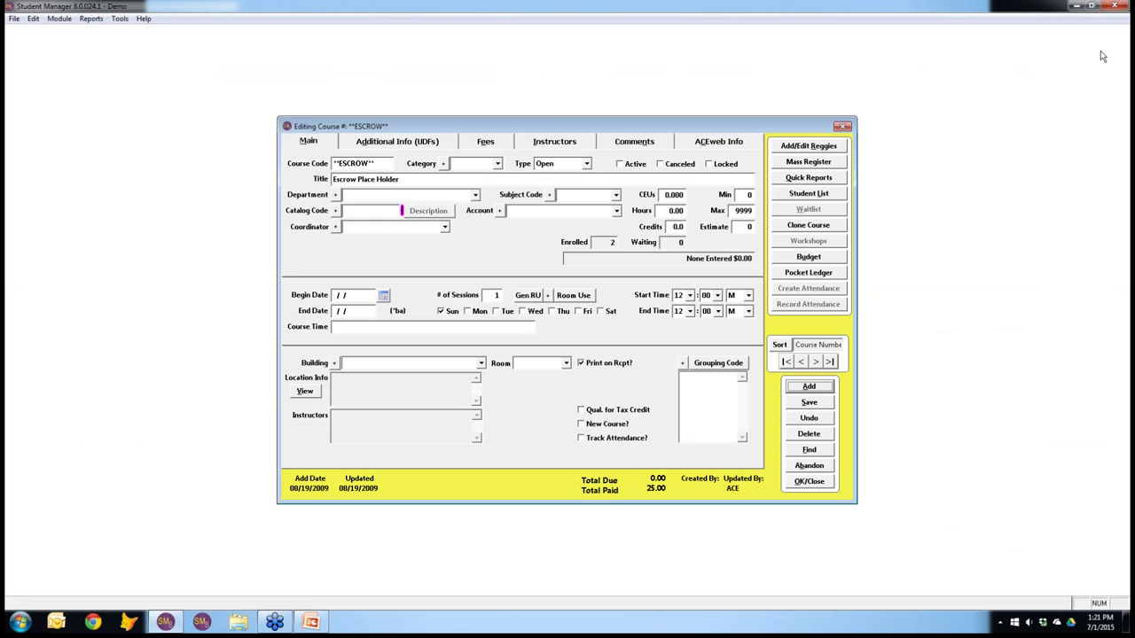
click(809, 449)
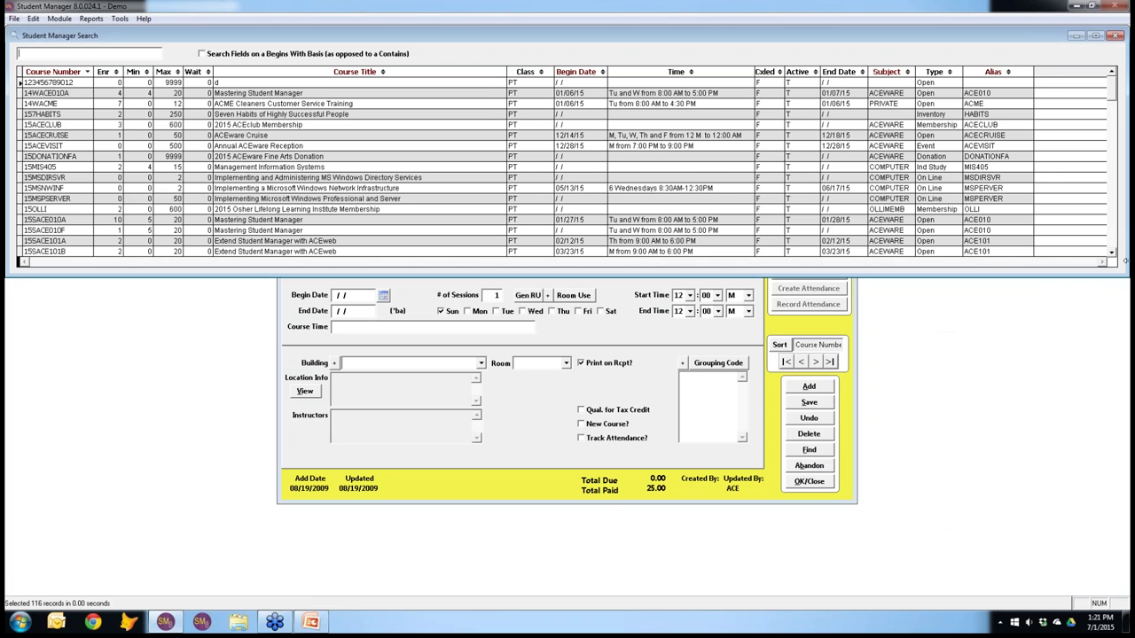
drag(1125, 261, 1011, 275)
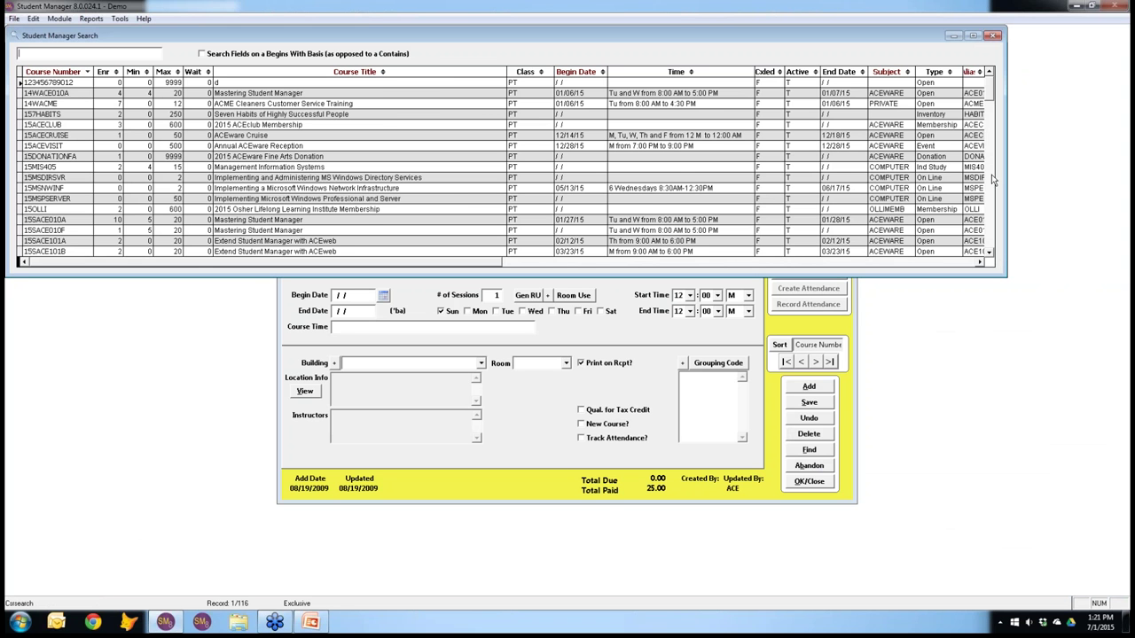
click(992, 36)
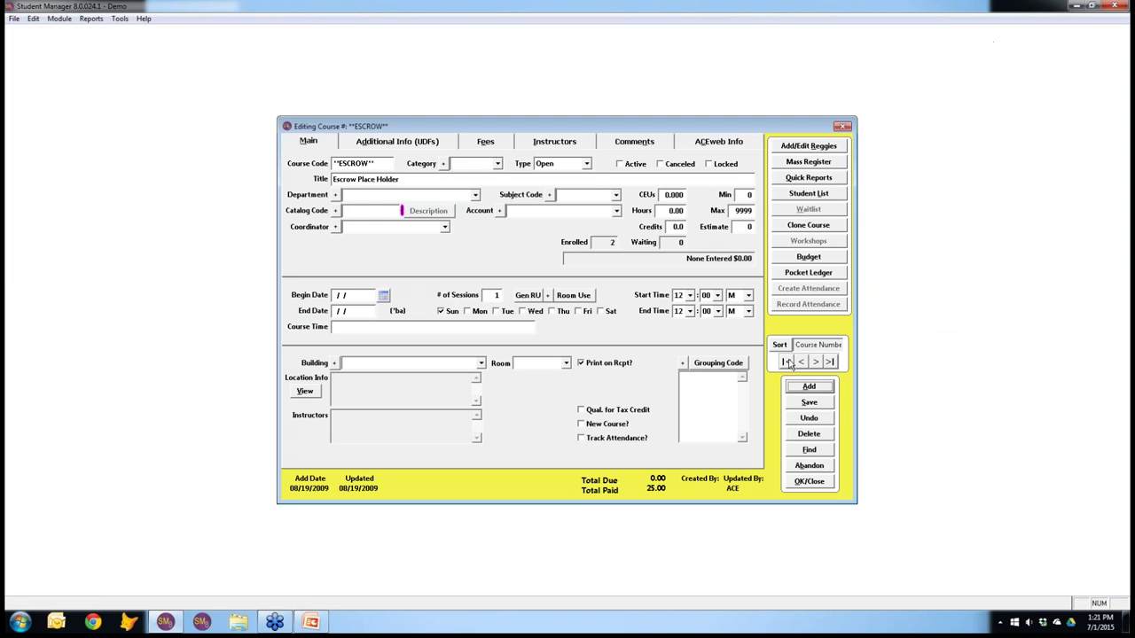
Step: Narrow the search window further, then advance the slideshow to the stretching left-right slide
click(809, 449)
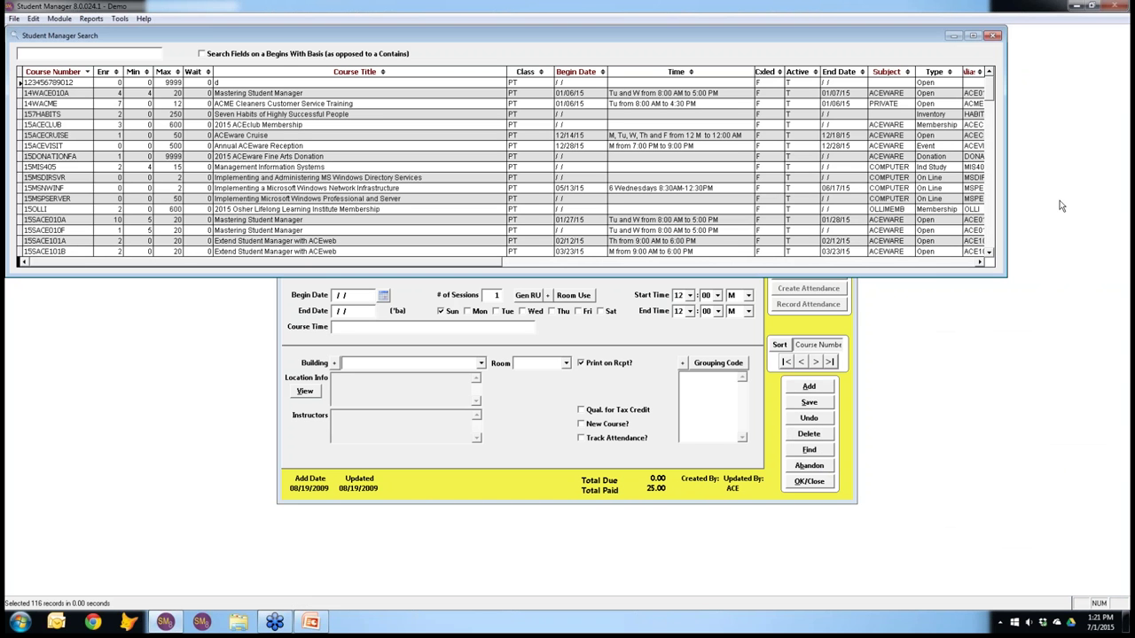
drag(1007, 190, 846, 217)
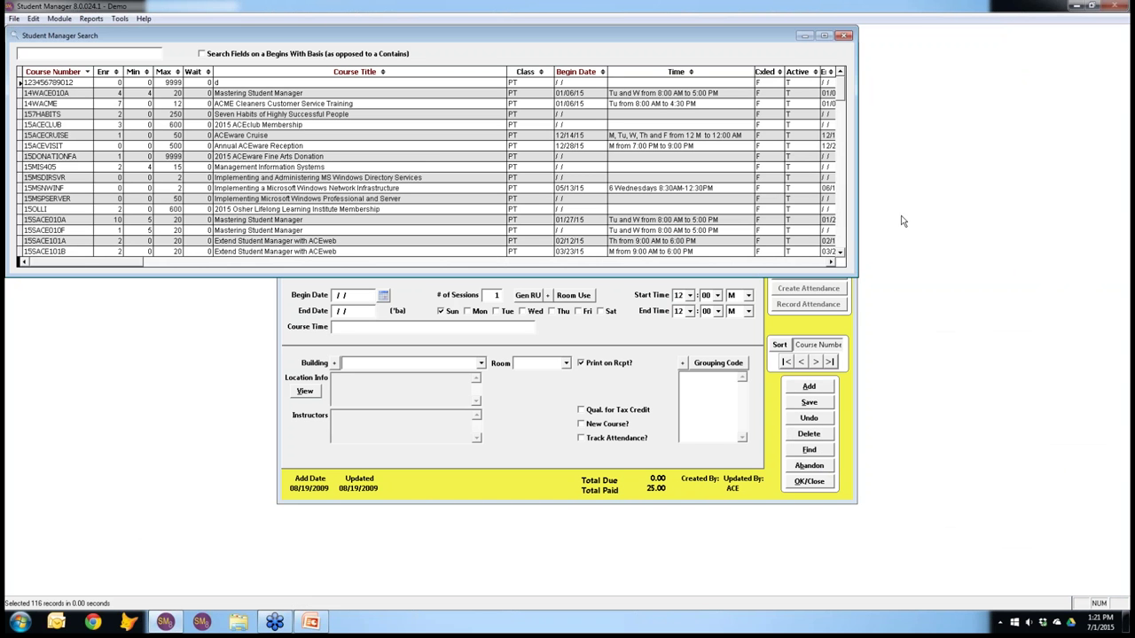
click(845, 36)
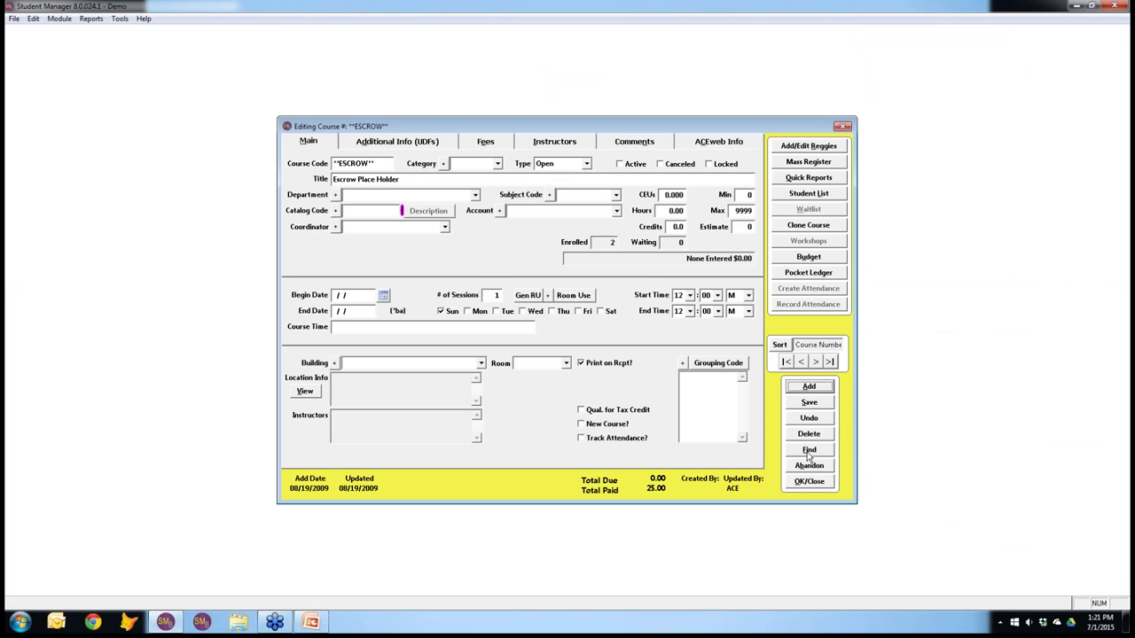
click(814, 453)
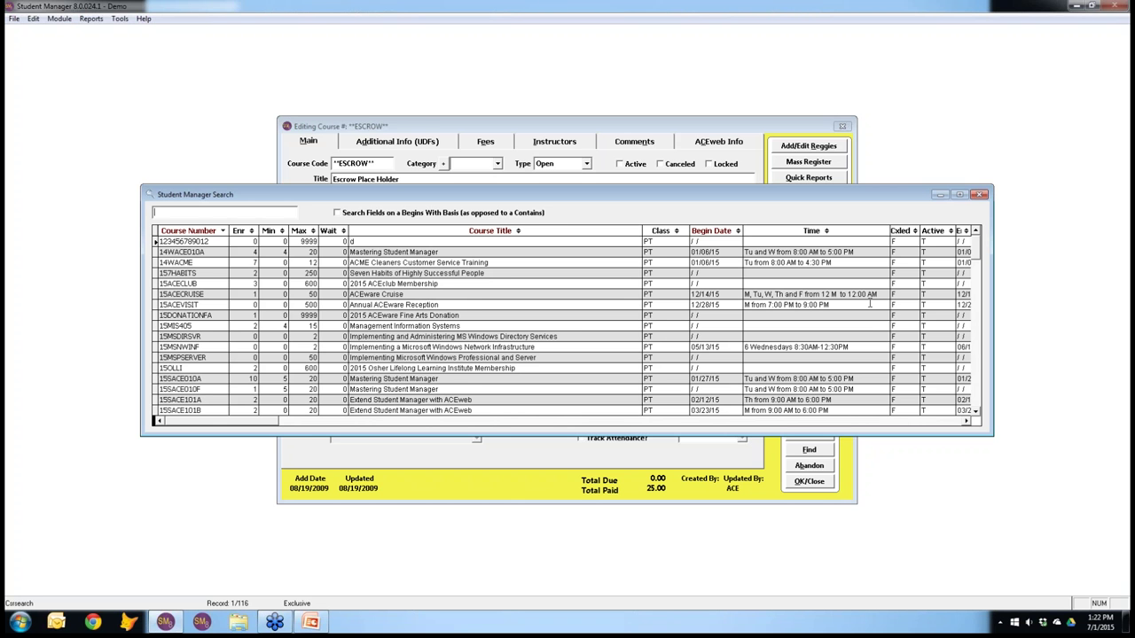
click(317, 624)
click(317, 624)
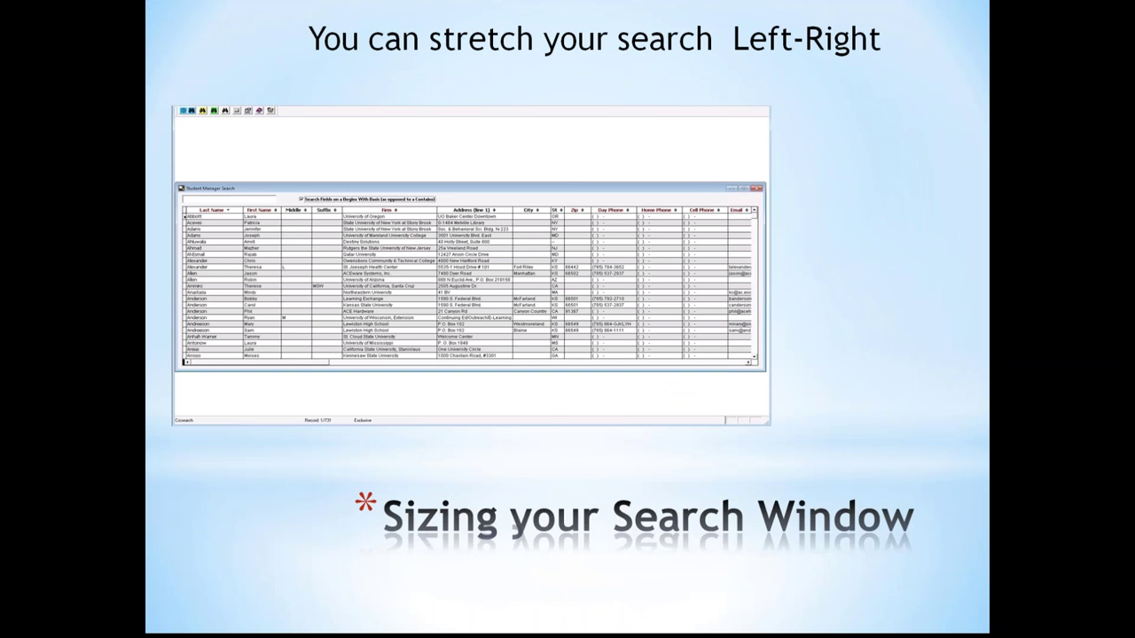
Step: Advance the slideshow to the 'You can re-arrange columns' slide
key(Right)
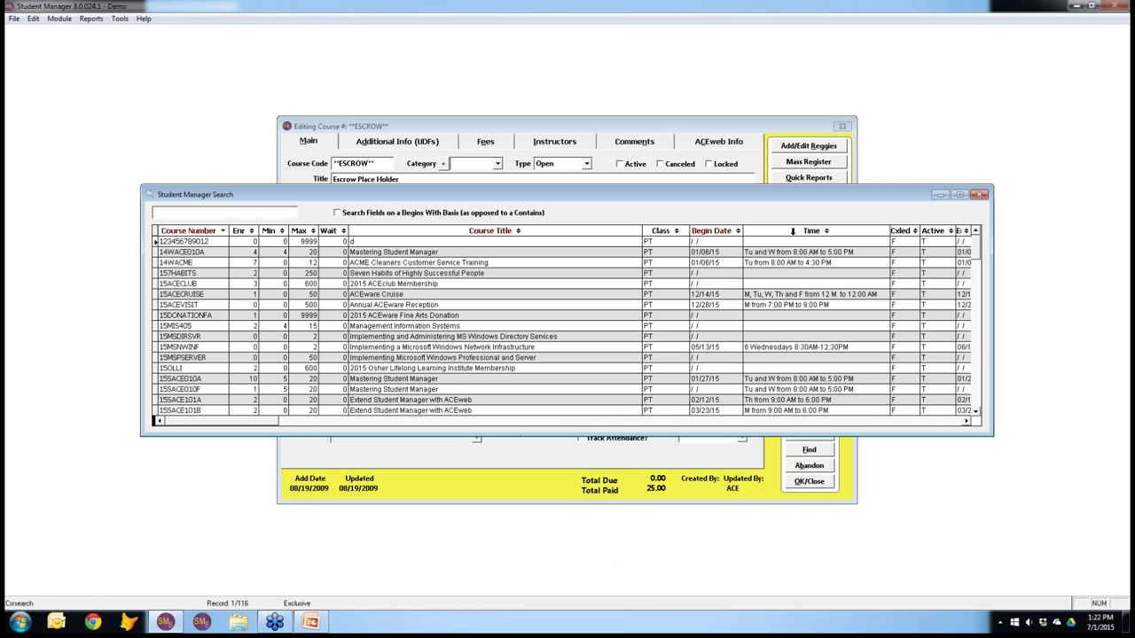
Step: Drag the Time column beside Wait, then reopen the search to restore the original column order
drag(792, 231, 361, 234)
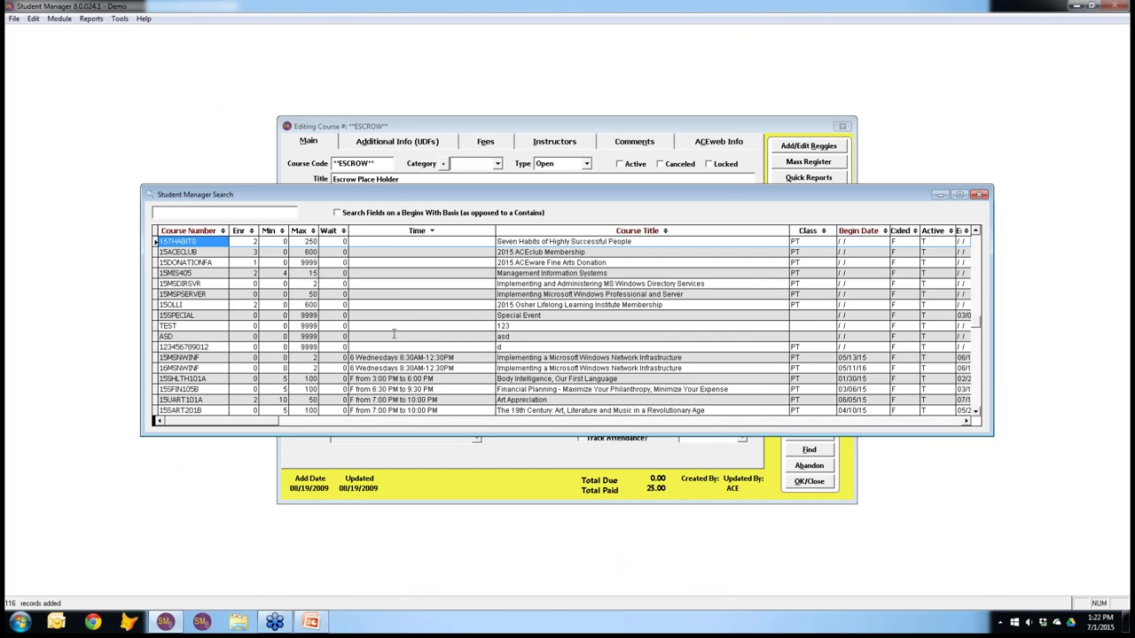
scroll(394, 337, down, 2)
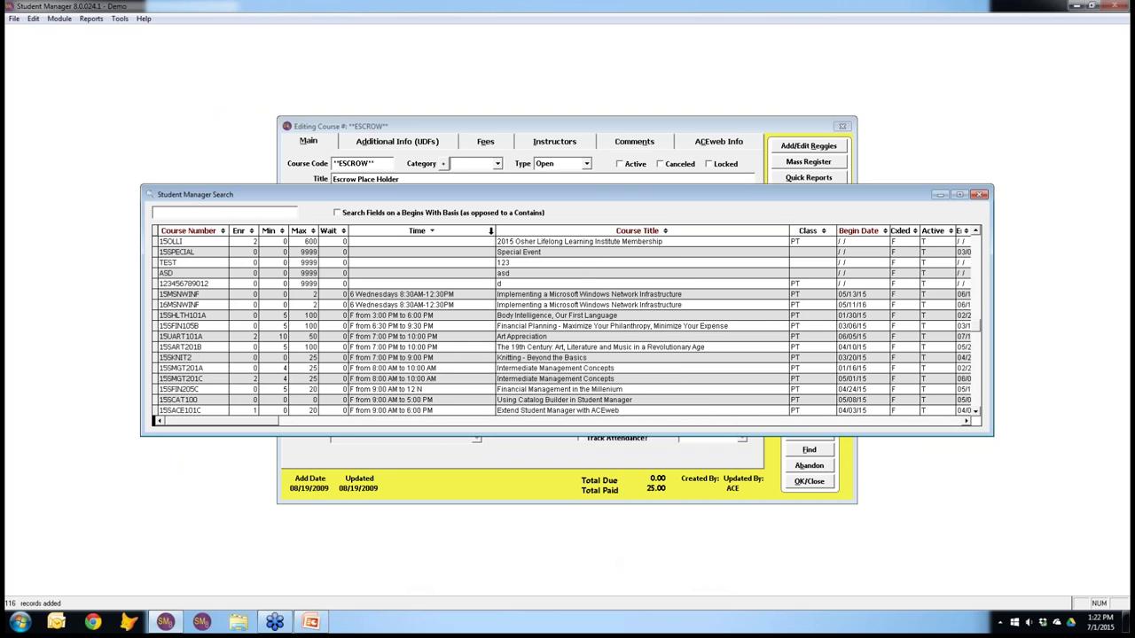
click(980, 195)
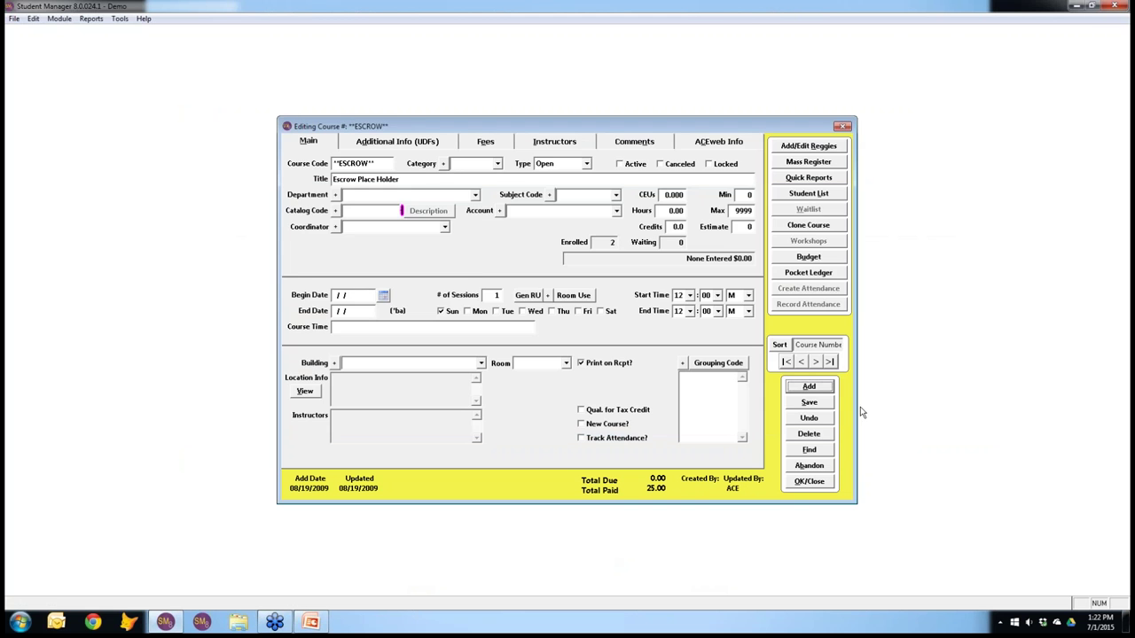
click(809, 450)
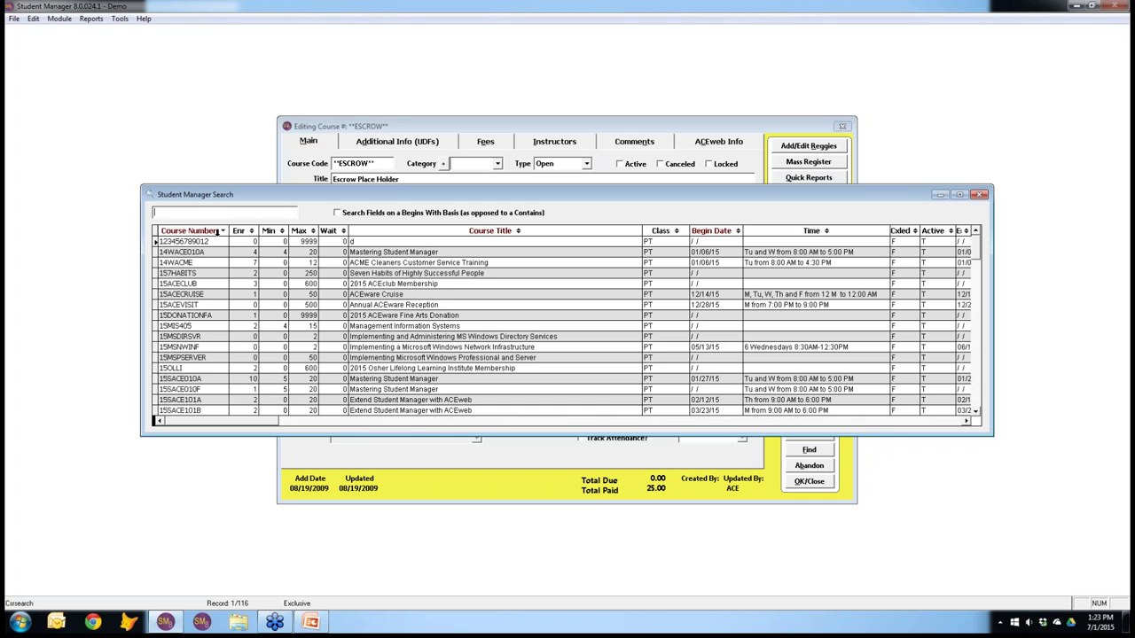
Step: Sort the 116 courses by Course Number descending, then by Course Title, toggling its direction
click(216, 230)
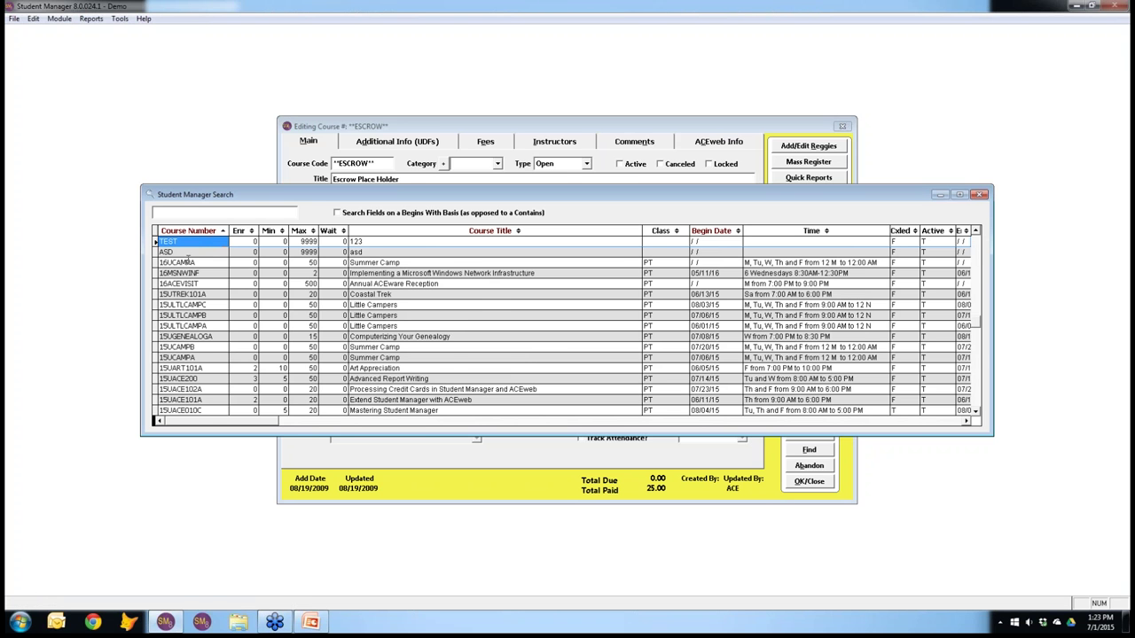
click(448, 231)
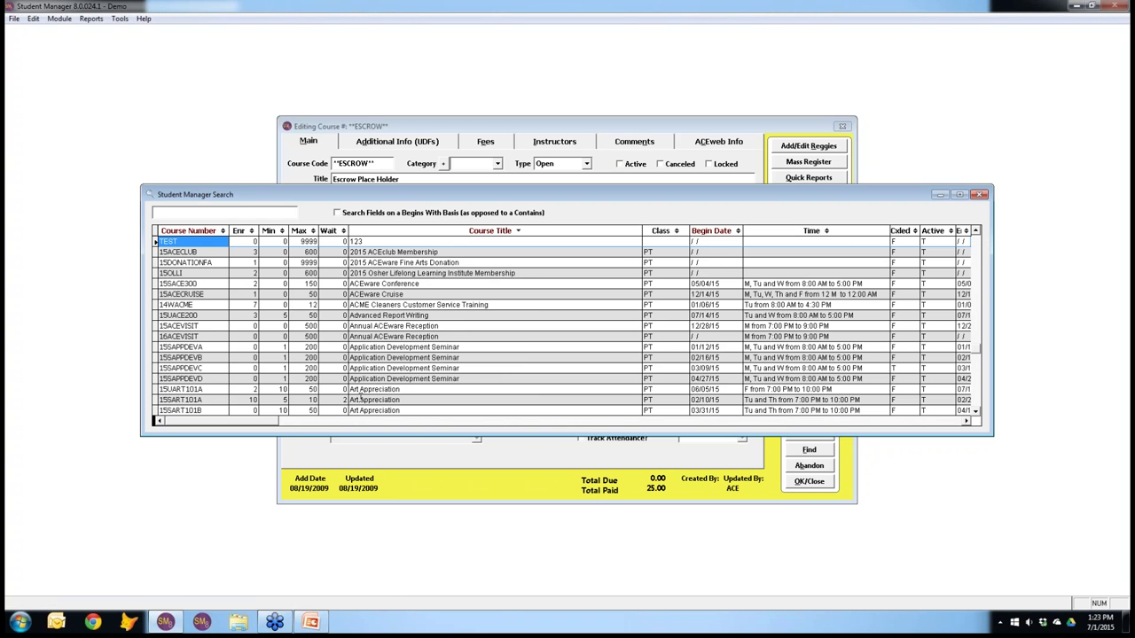
scroll(418, 355, down, 20)
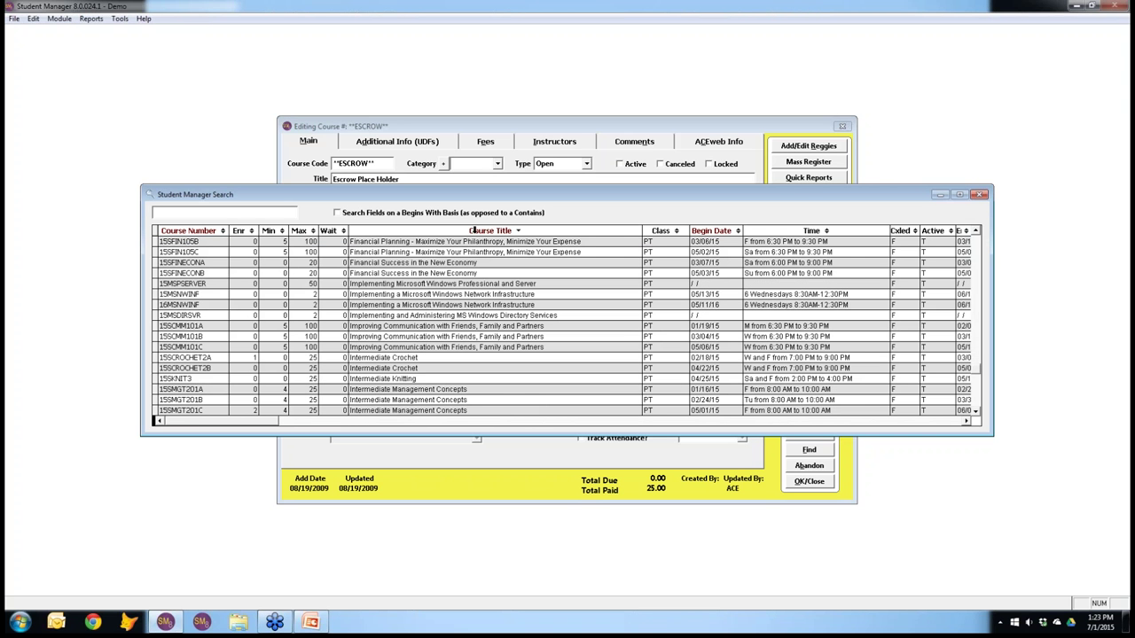
click(474, 231)
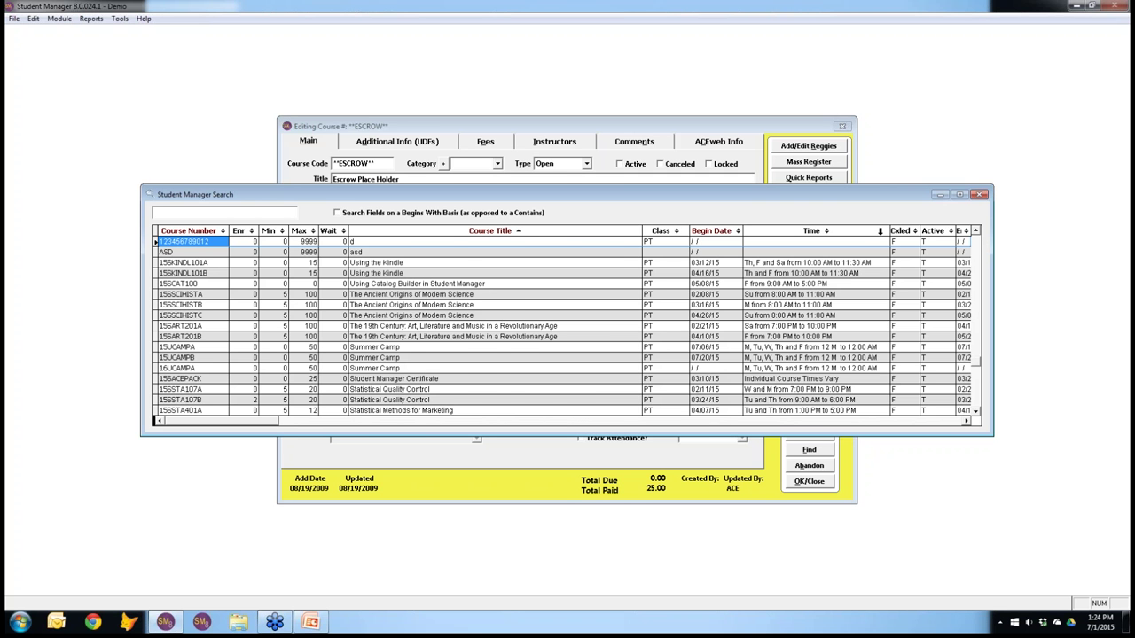
click(867, 422)
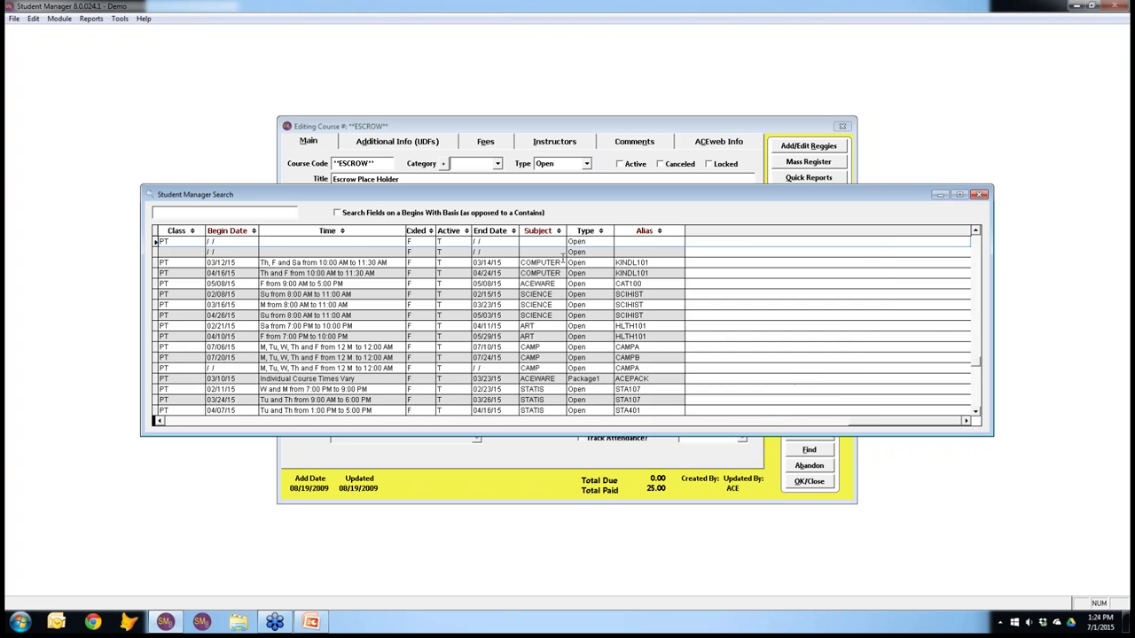
click(650, 425)
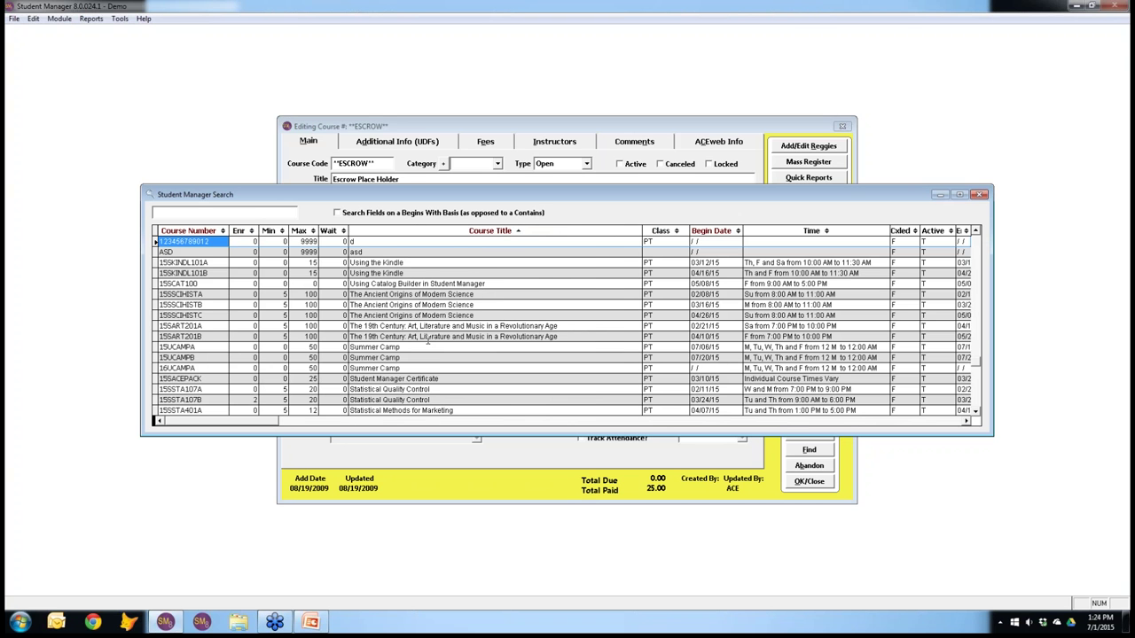
click(496, 232)
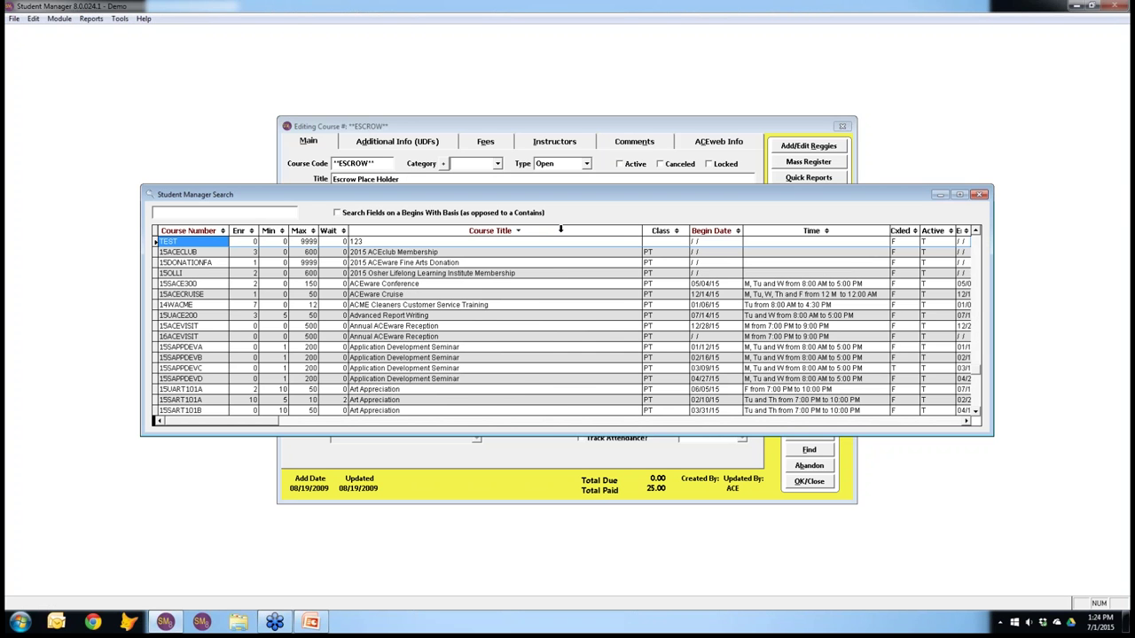
scroll(560, 229, down, 8)
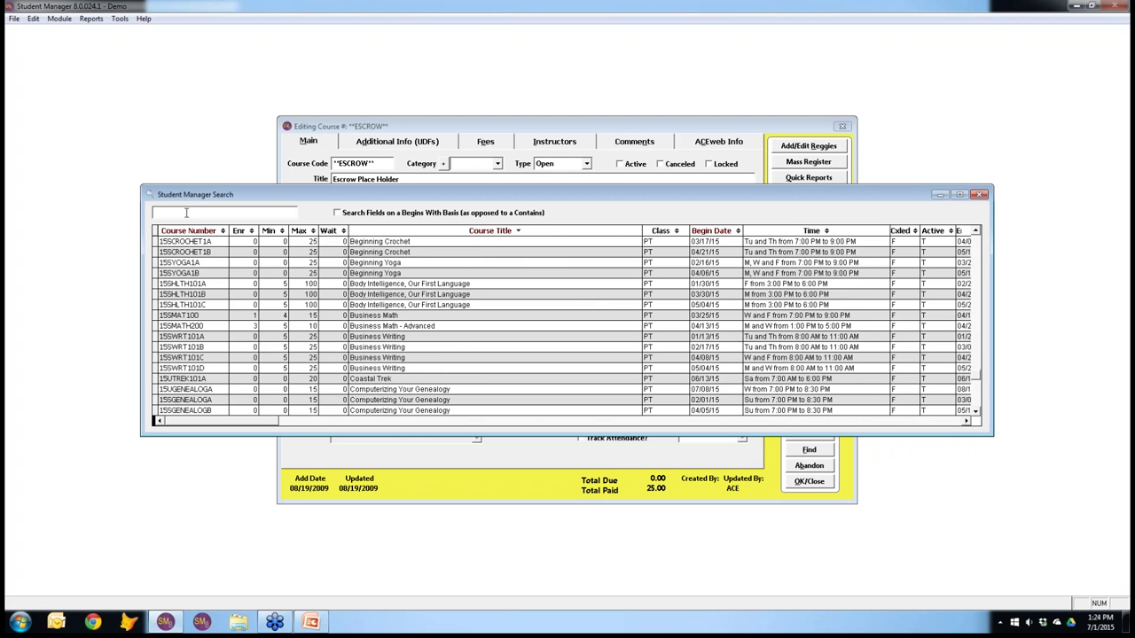
Step: Filter the course search for 'croche' to show the four crochet courses, then return to the slideshow
click(187, 213)
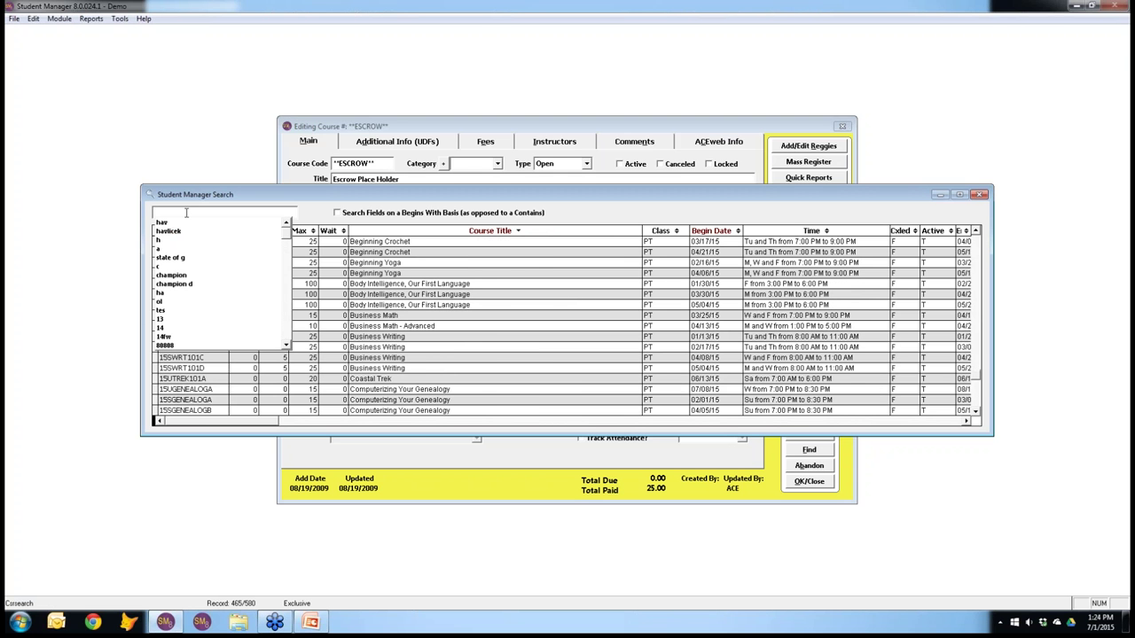
text(cro)
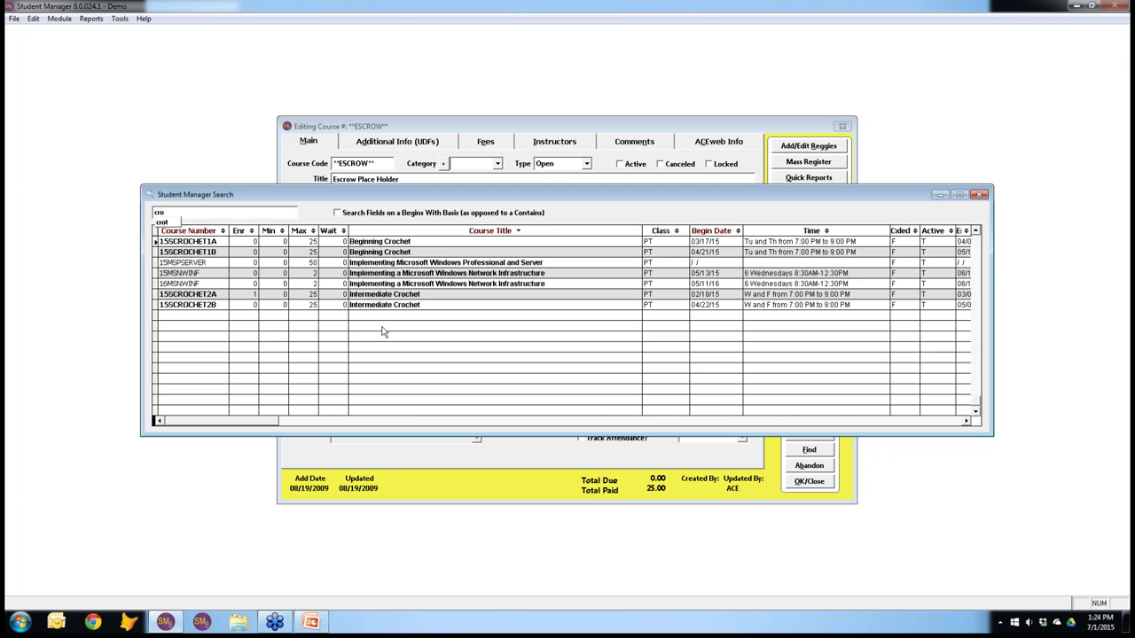
click(459, 232)
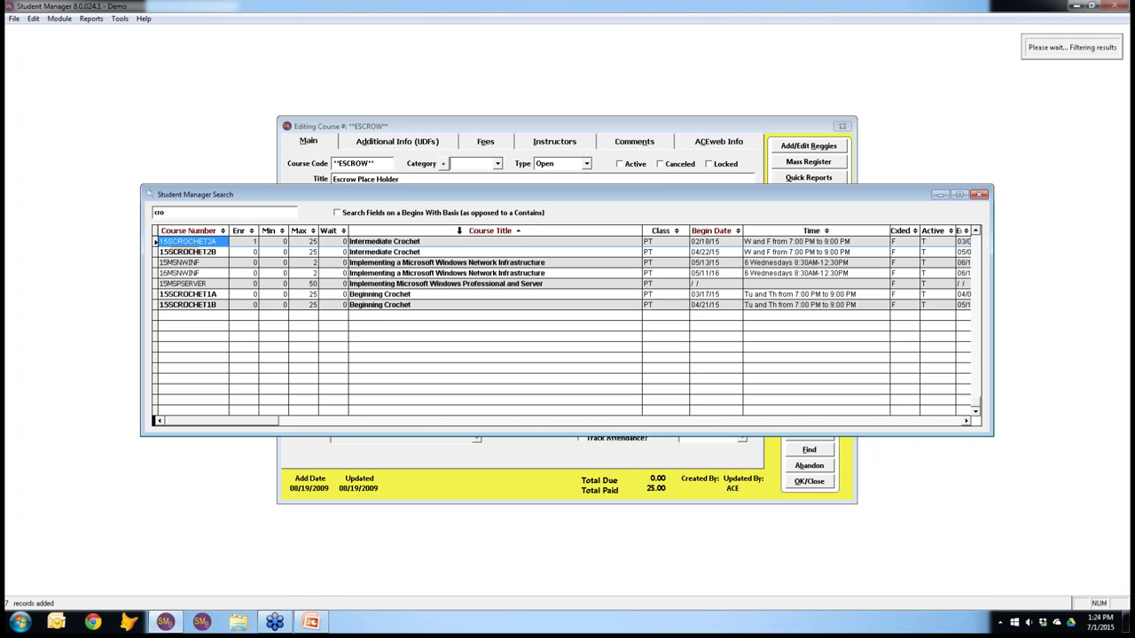
click(222, 211)
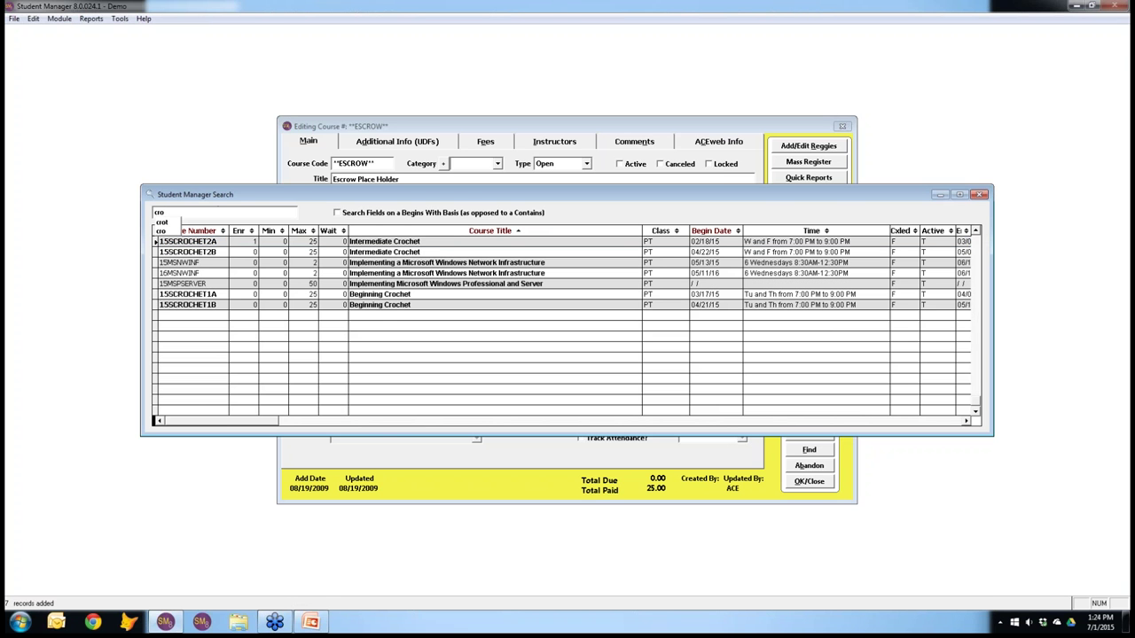
text(che)
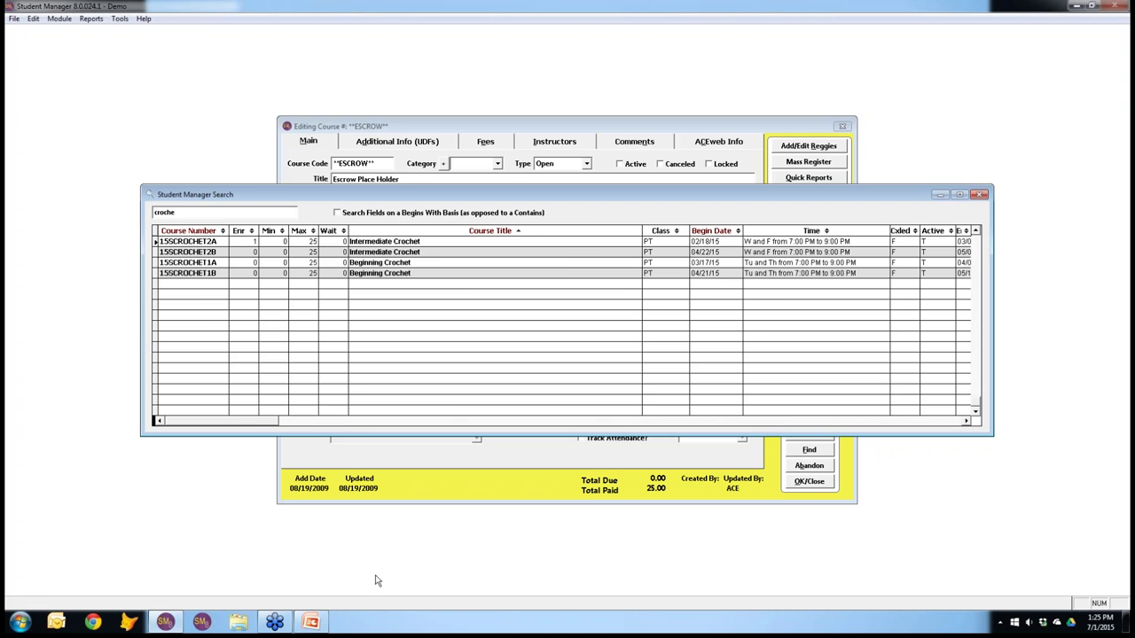
click(312, 621)
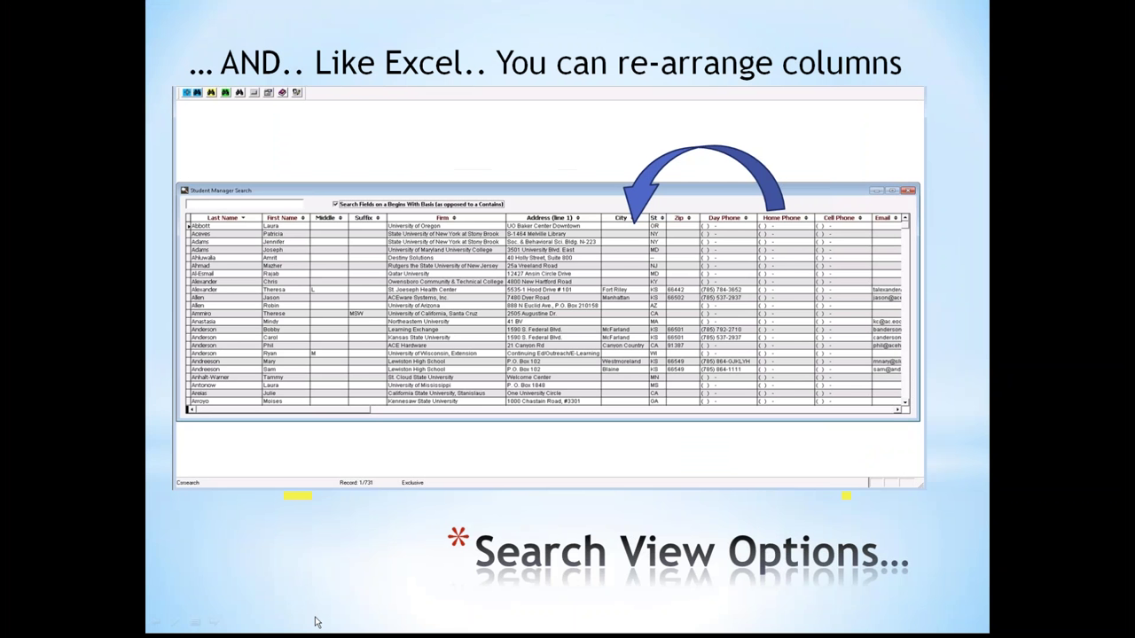
Step: Advance the slideshow to the slide on sorting by a column
click(316, 622)
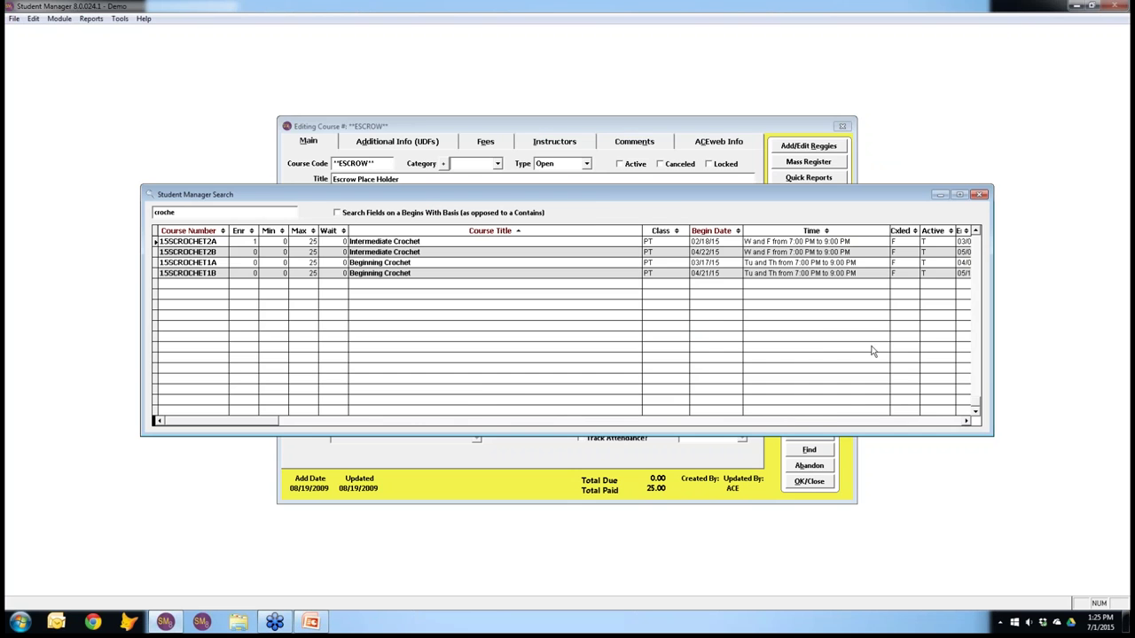
Step: Close the course search and the ESCROW course form, then open Edit Preferences
key(Escape)
click(794, 466)
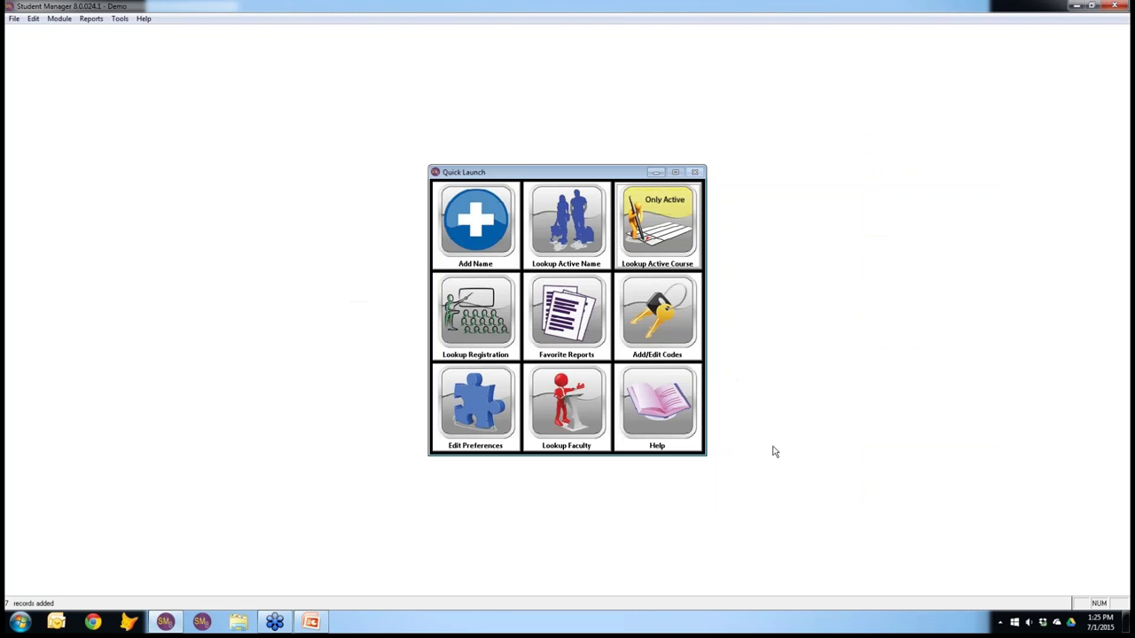
click(455, 423)
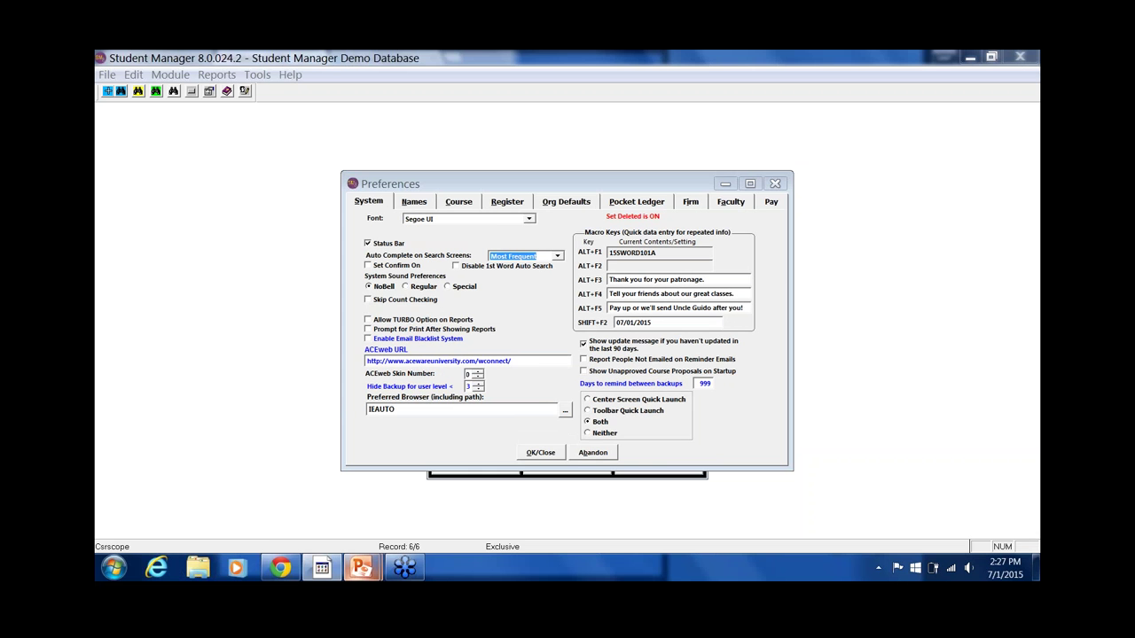
Step: Resume the slideshow full screen on the July 8 Favorite Reports Button webinar slide
mouse_move(393, 568)
click(421, 470)
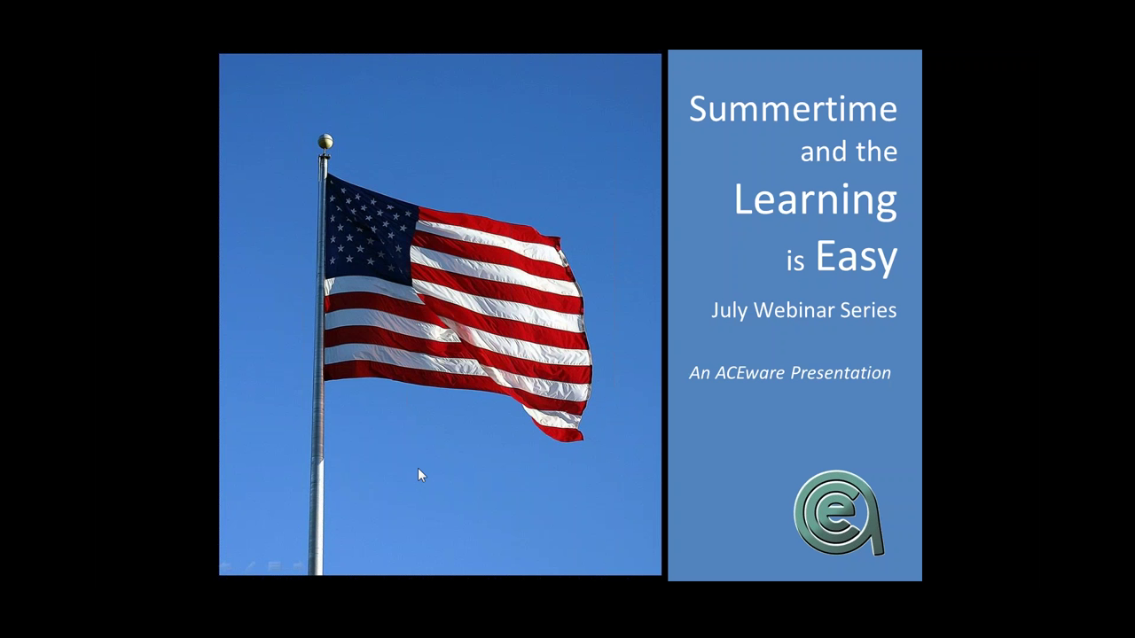
click(481, 479)
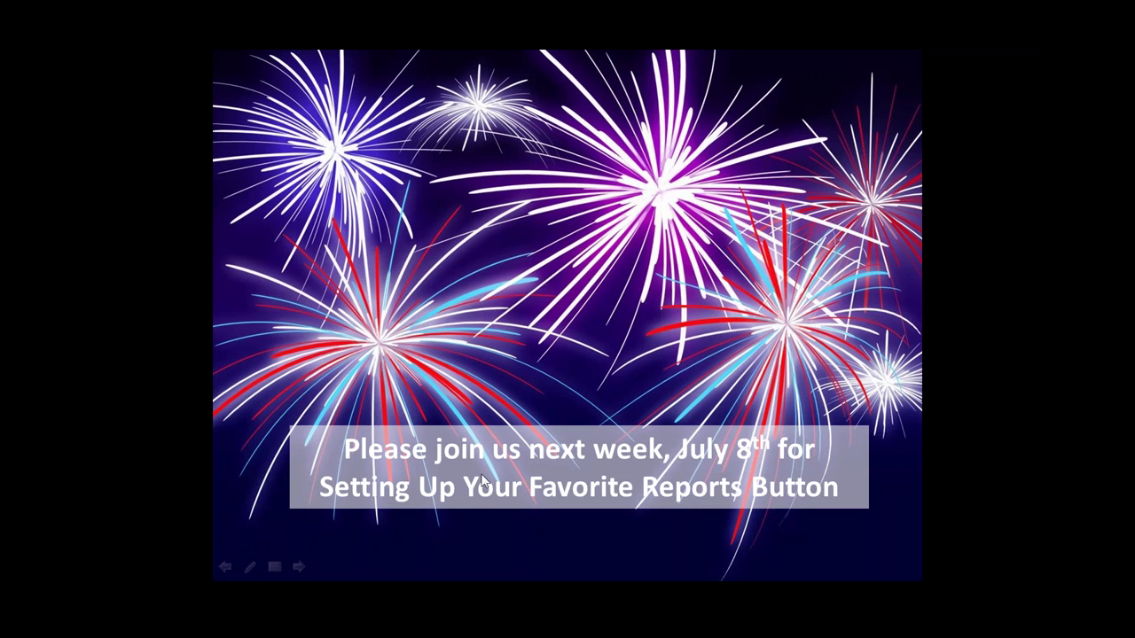